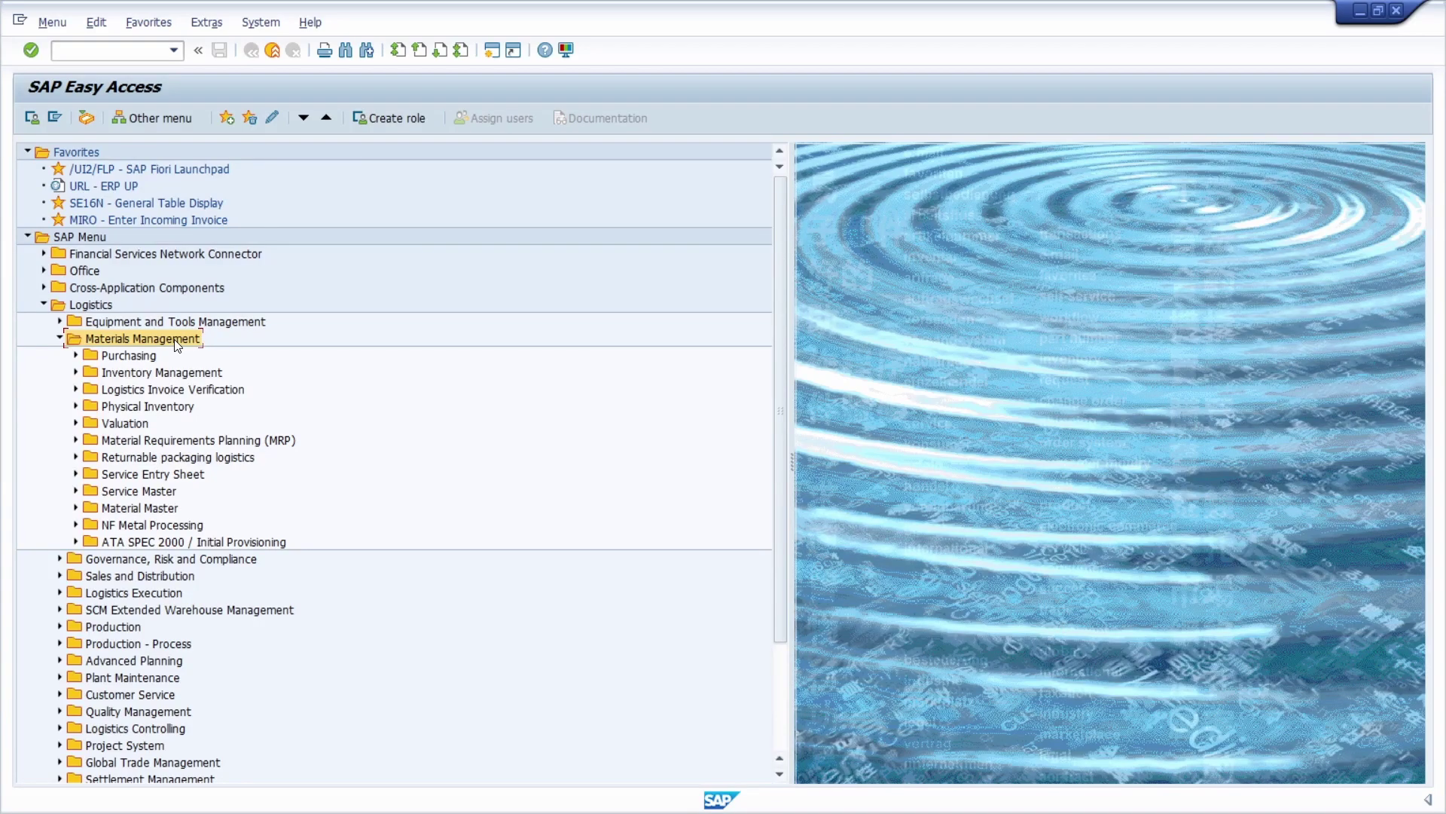
Collapse the Logistics folder so only the top-level SAP menu areas remain.
left_click(44, 307)
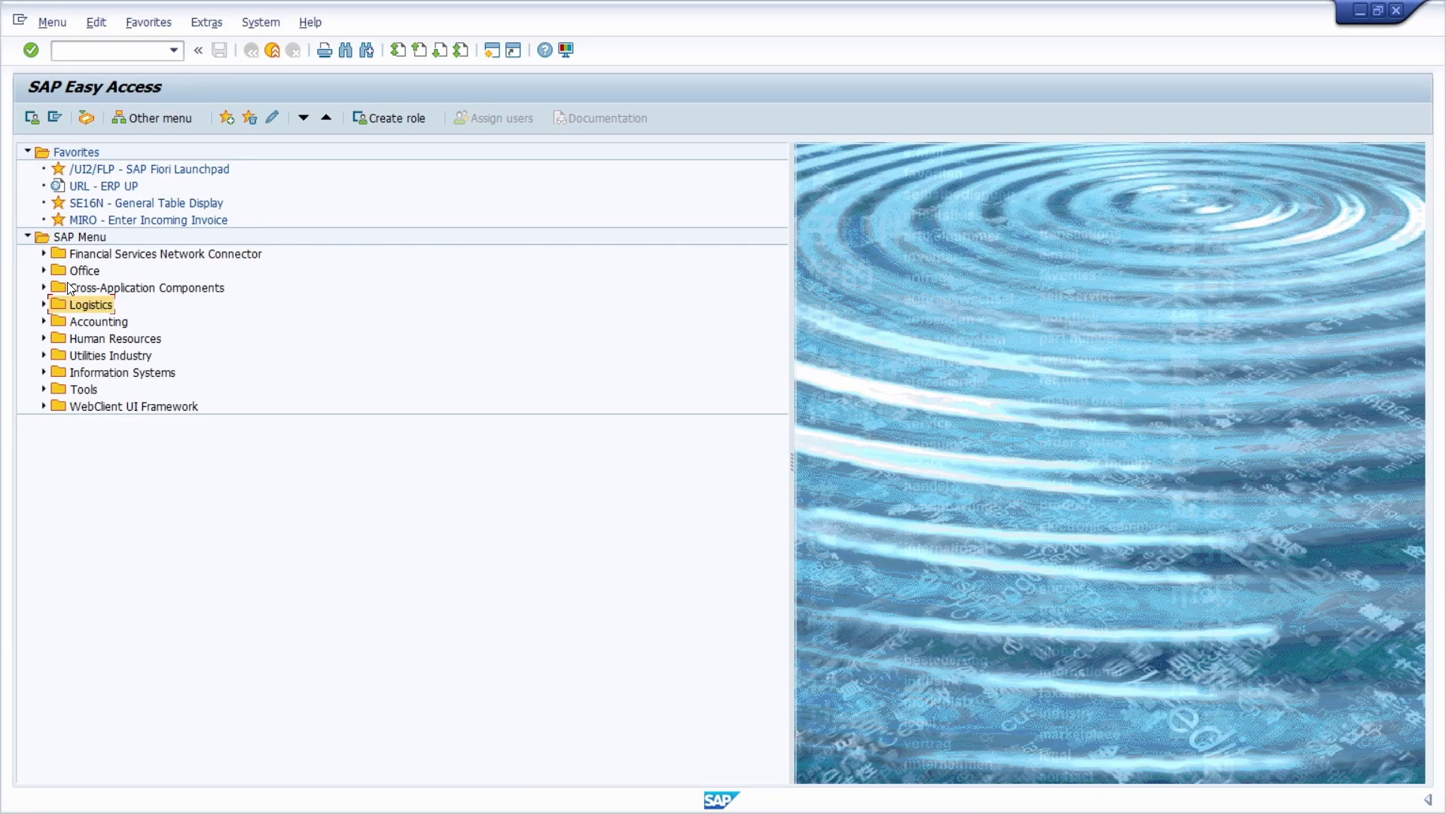
Run transaction MM01 to reach the Create Material initial screen, then begin a /n command.
left_click(117, 51)
type("MM01")
key("Return")
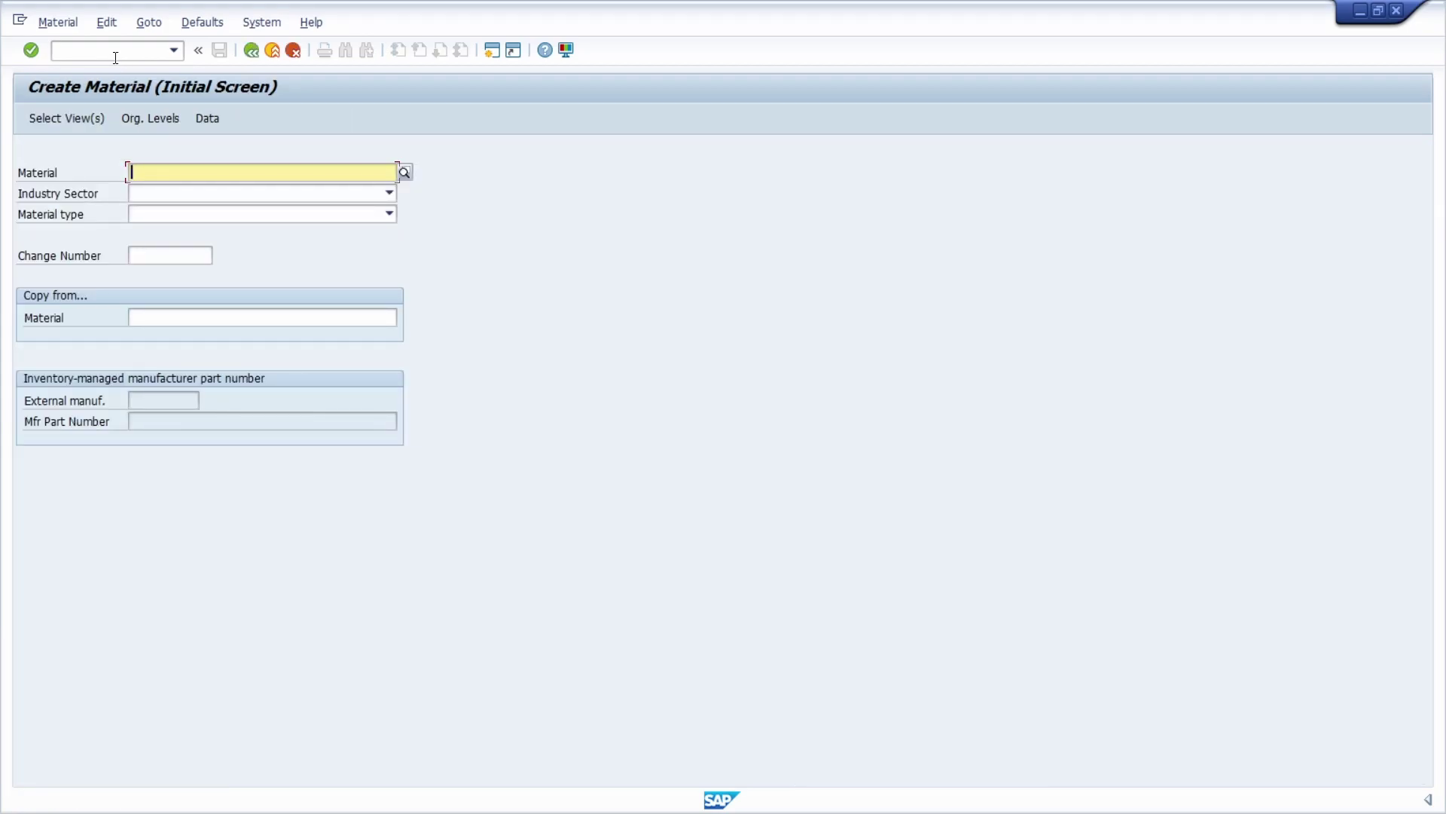
left_click(106, 54)
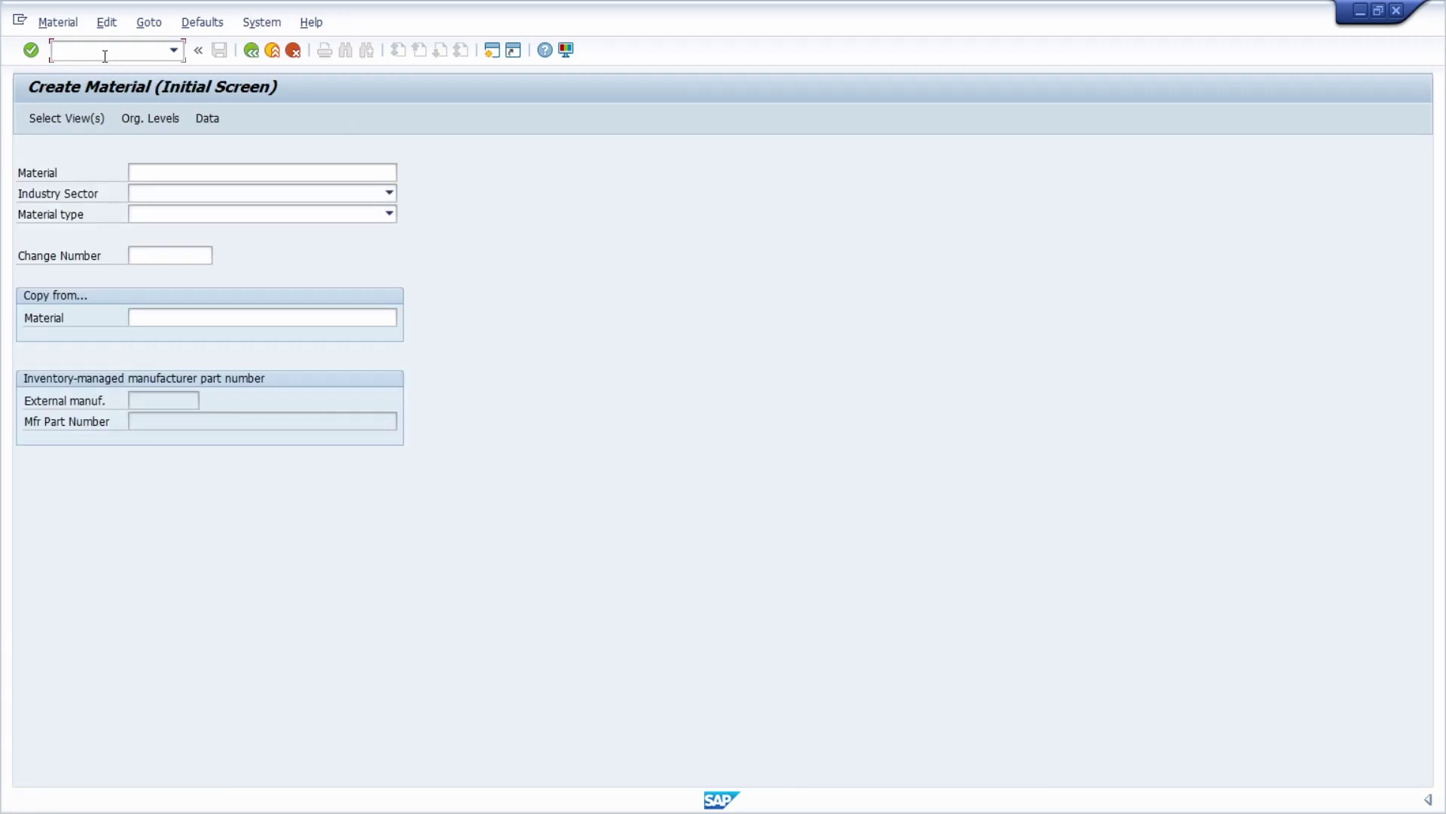
type("/n")
In SU3 defaults, set the start menu to MM01 and save the user profile.
type("su3")
key("Return")
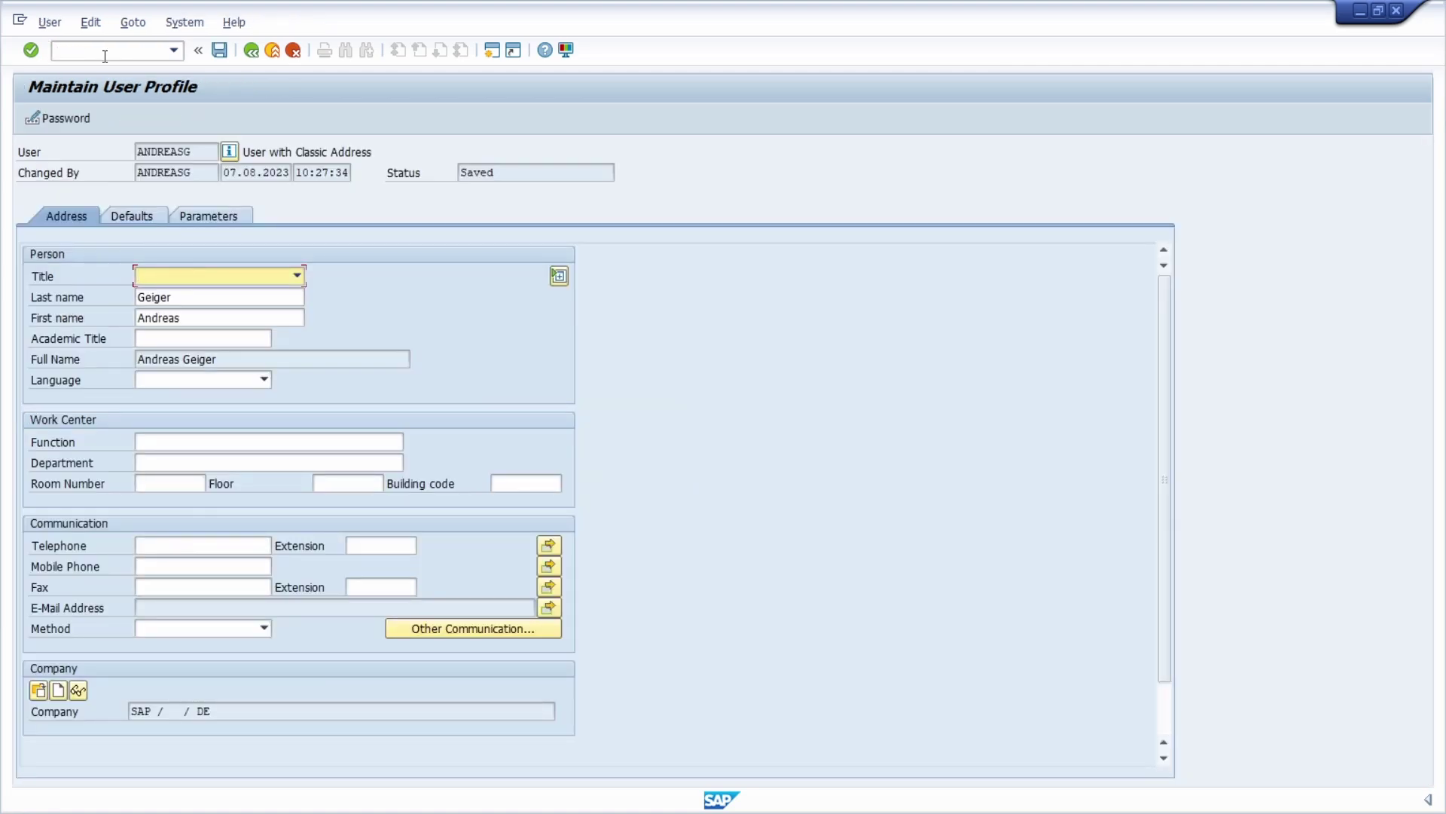
left_click(146, 214)
type("MM01")
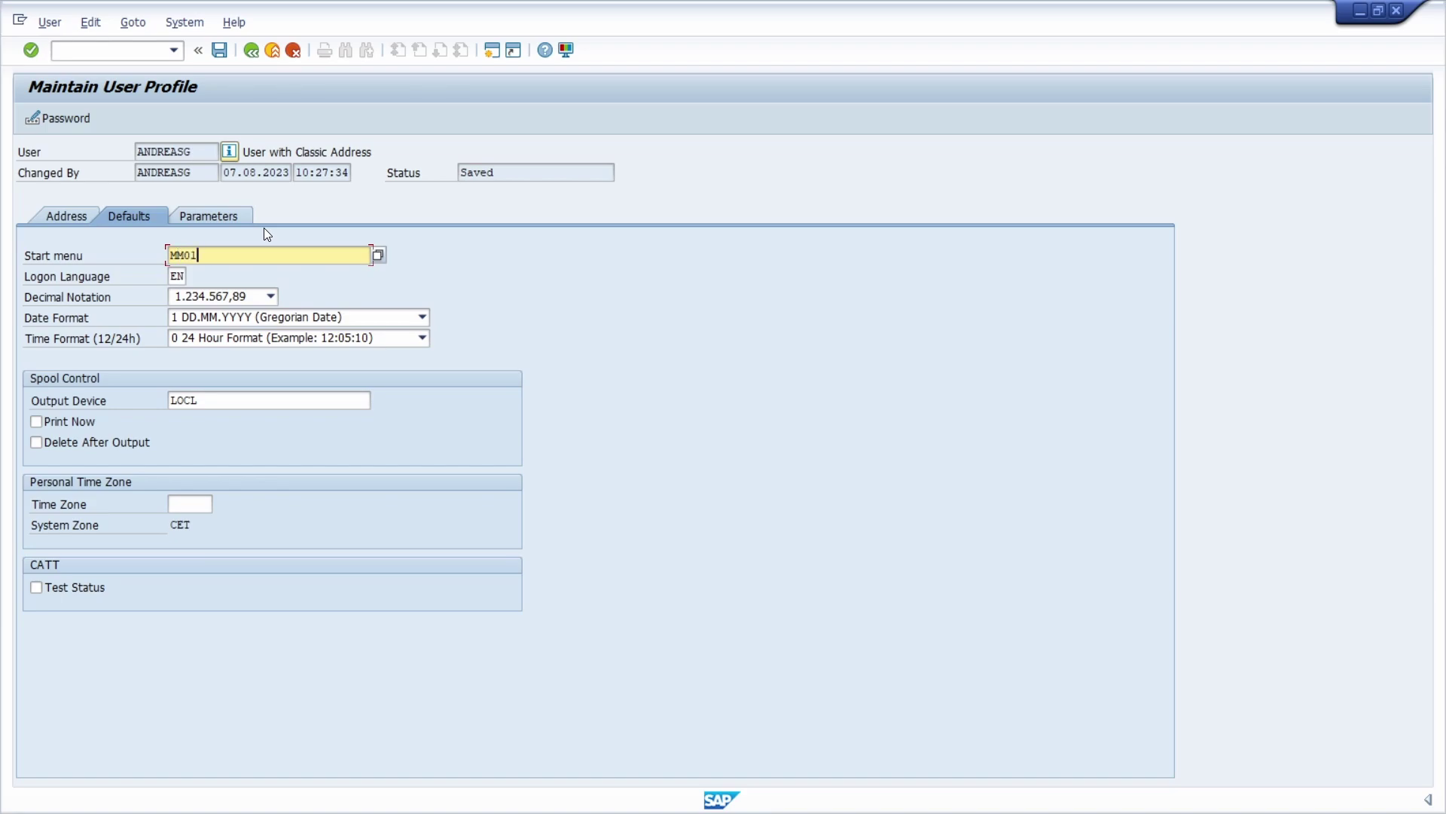
left_click(219, 50)
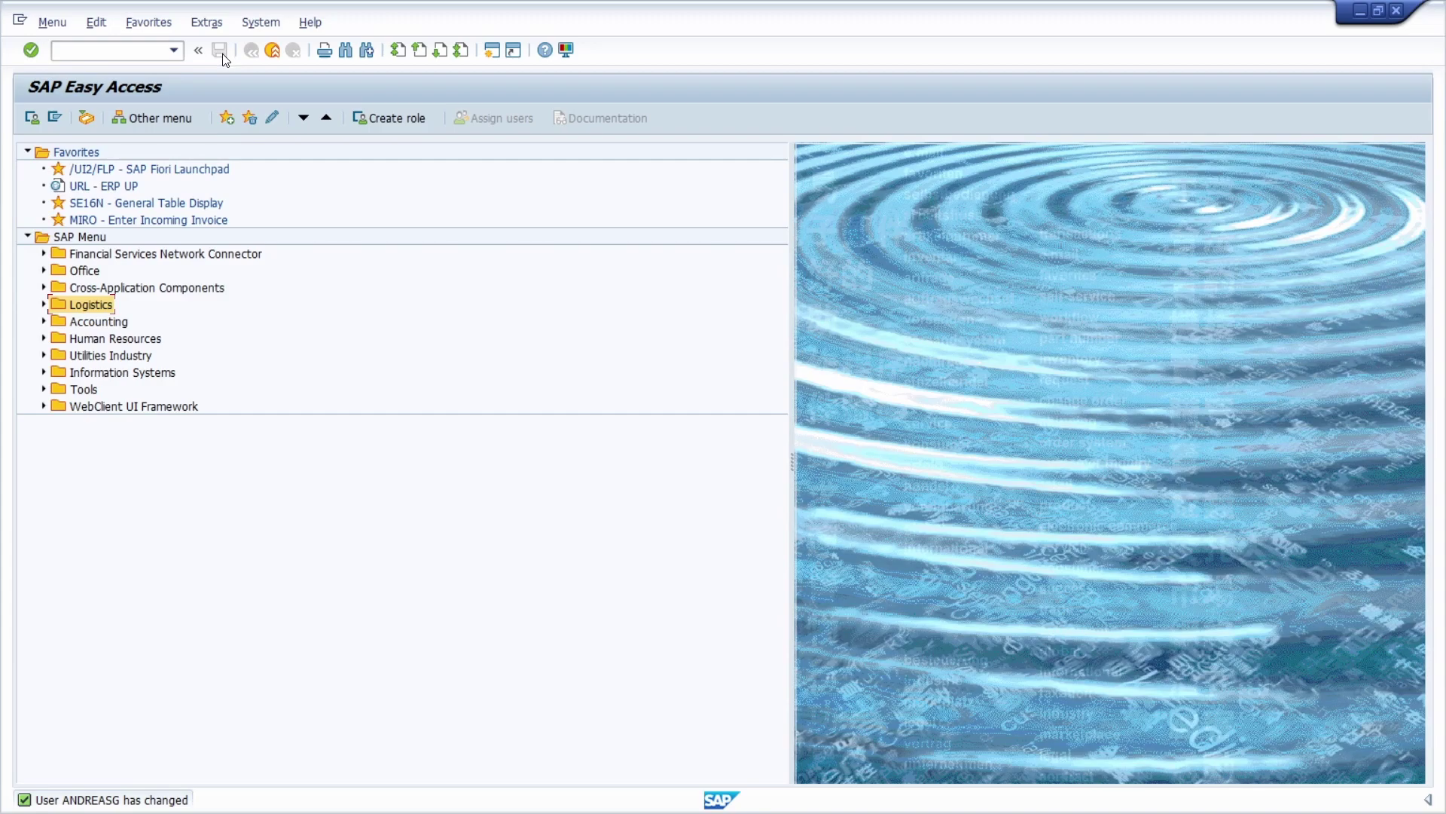
Look through the System > User Profile menu and close it without running anything.
left_click(264, 24)
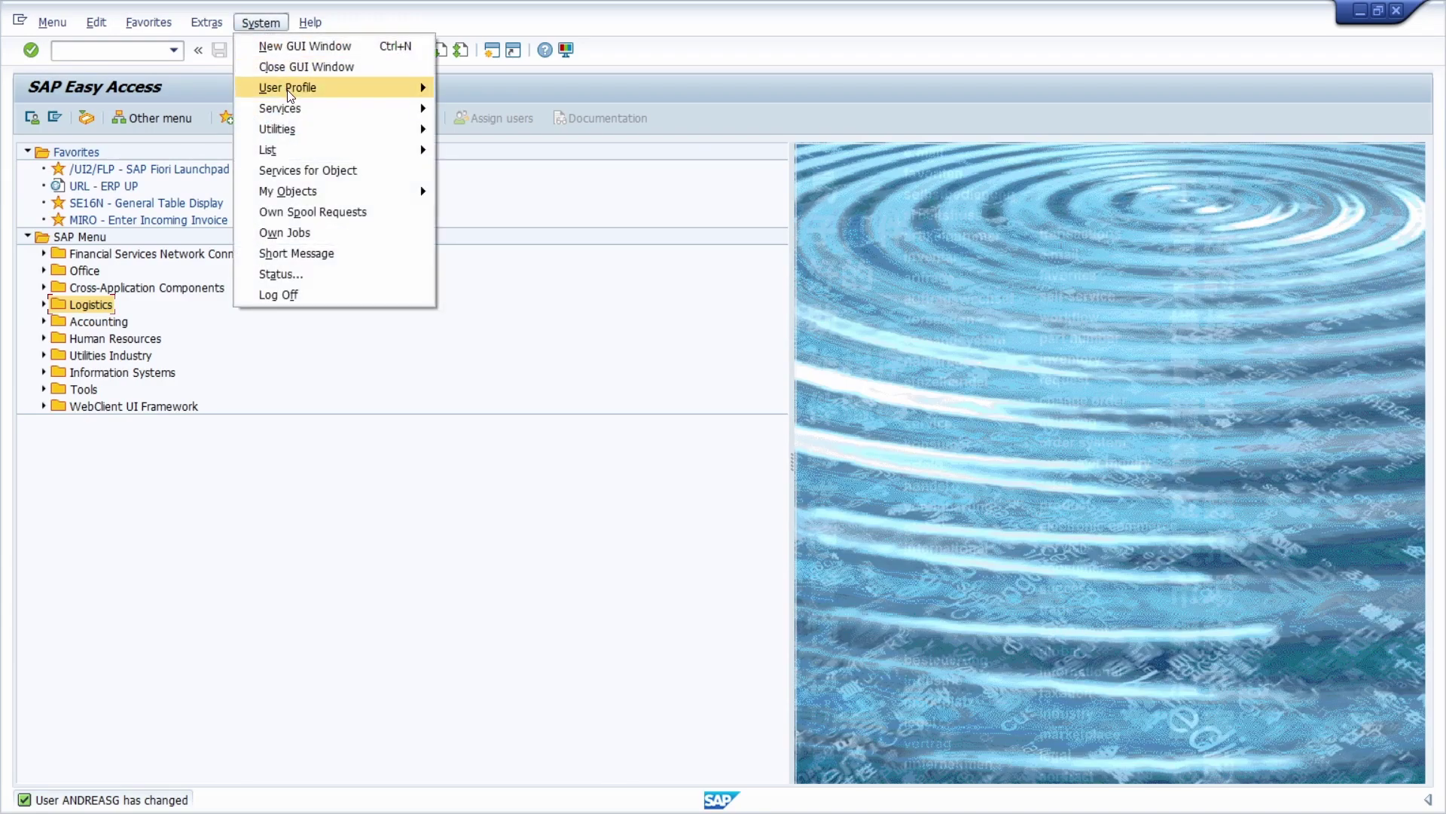
mouse_move(316, 88)
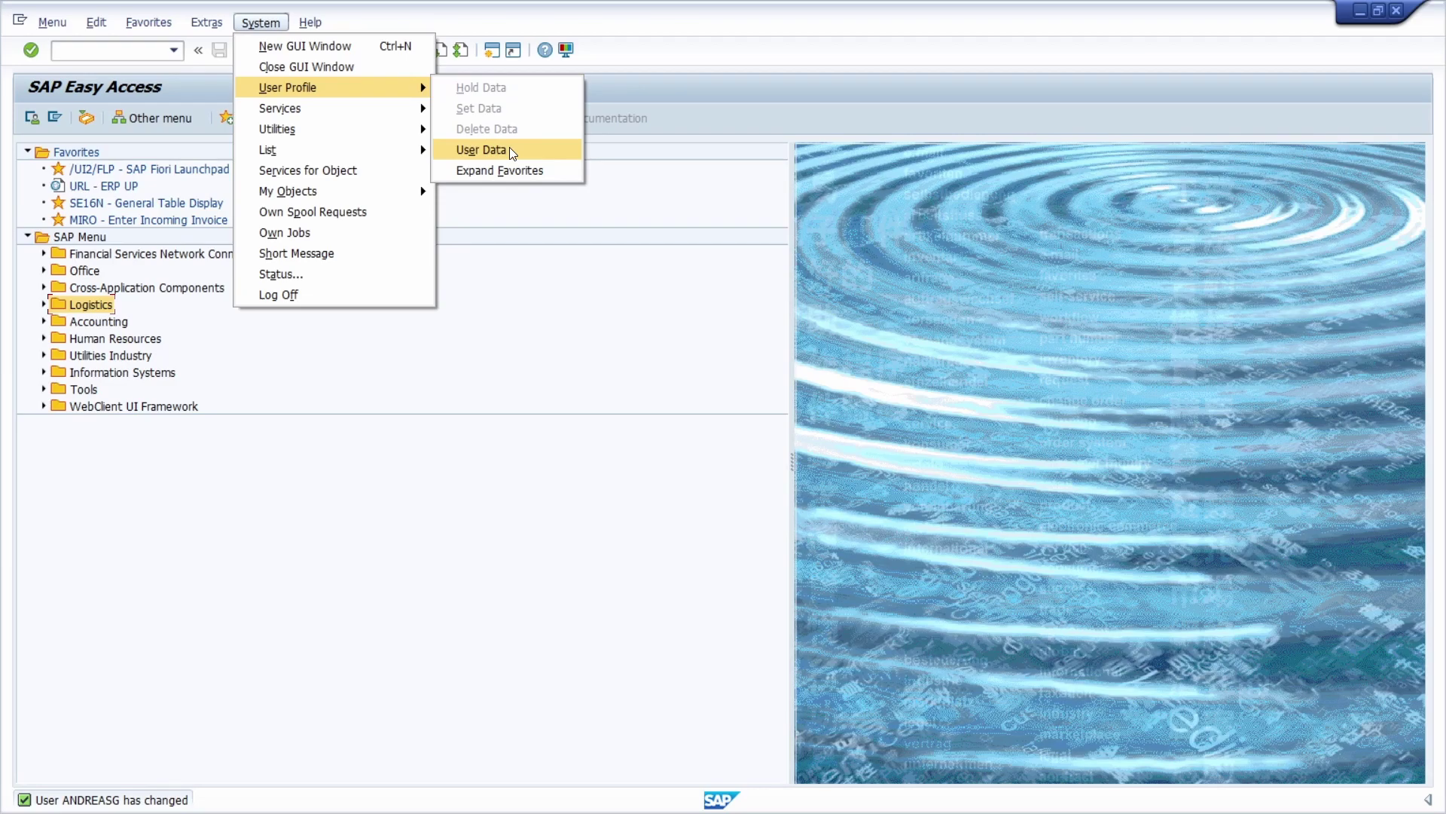
left_click(74, 154)
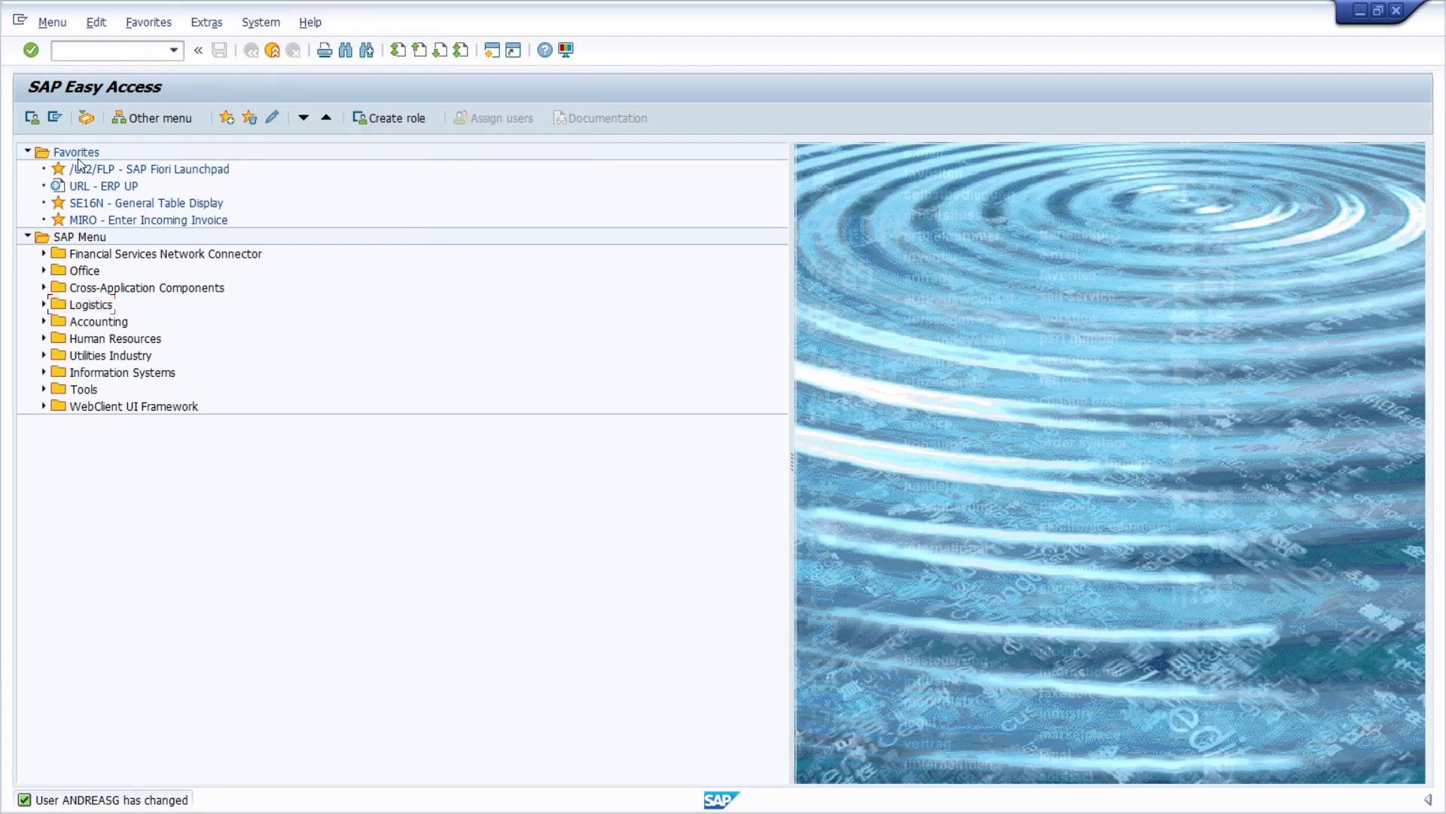
Reload the Materials Management menu and expand the Inventory Management and Purchasing folders.
left_click(52, 114)
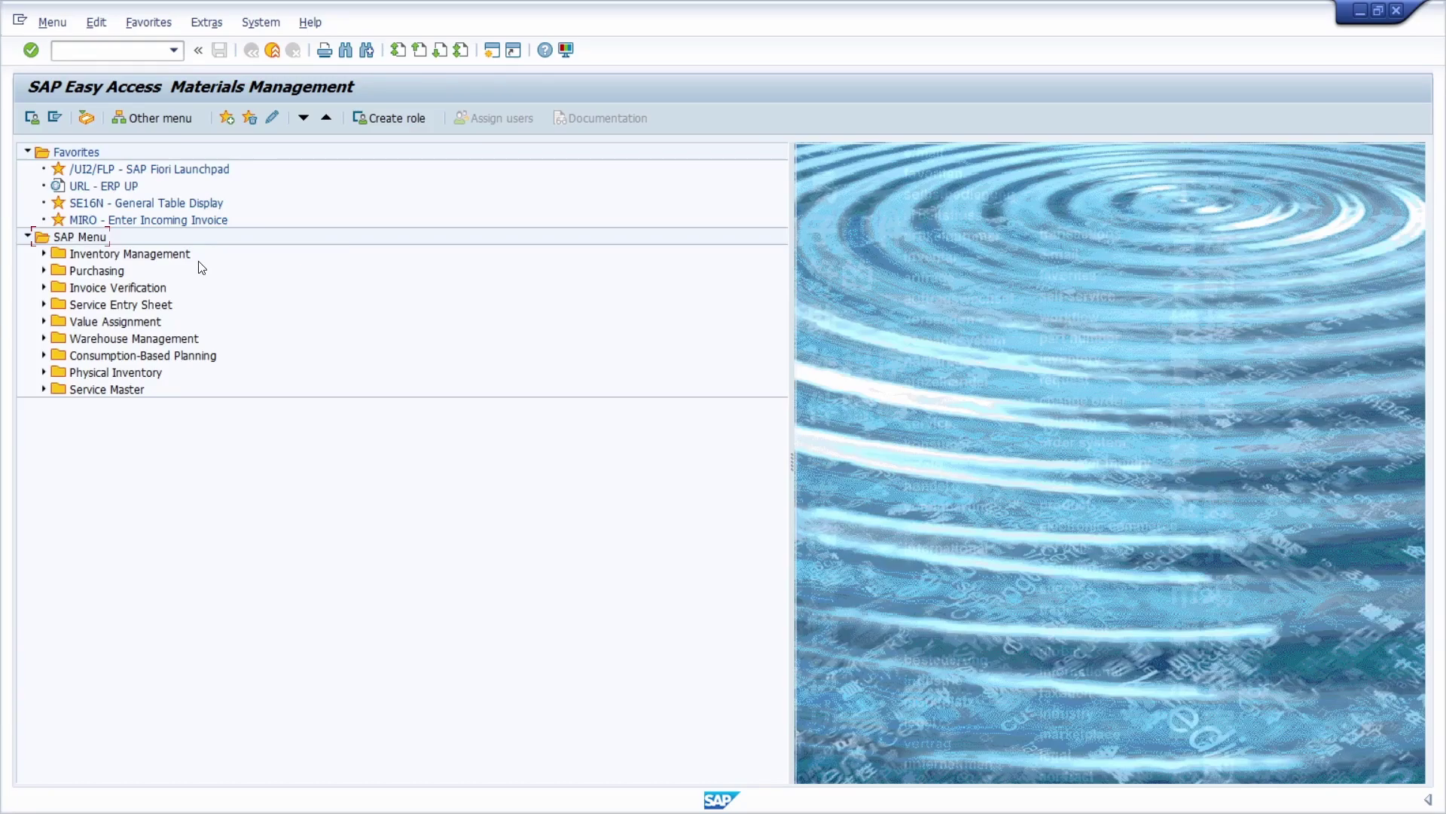
double_click(102, 255)
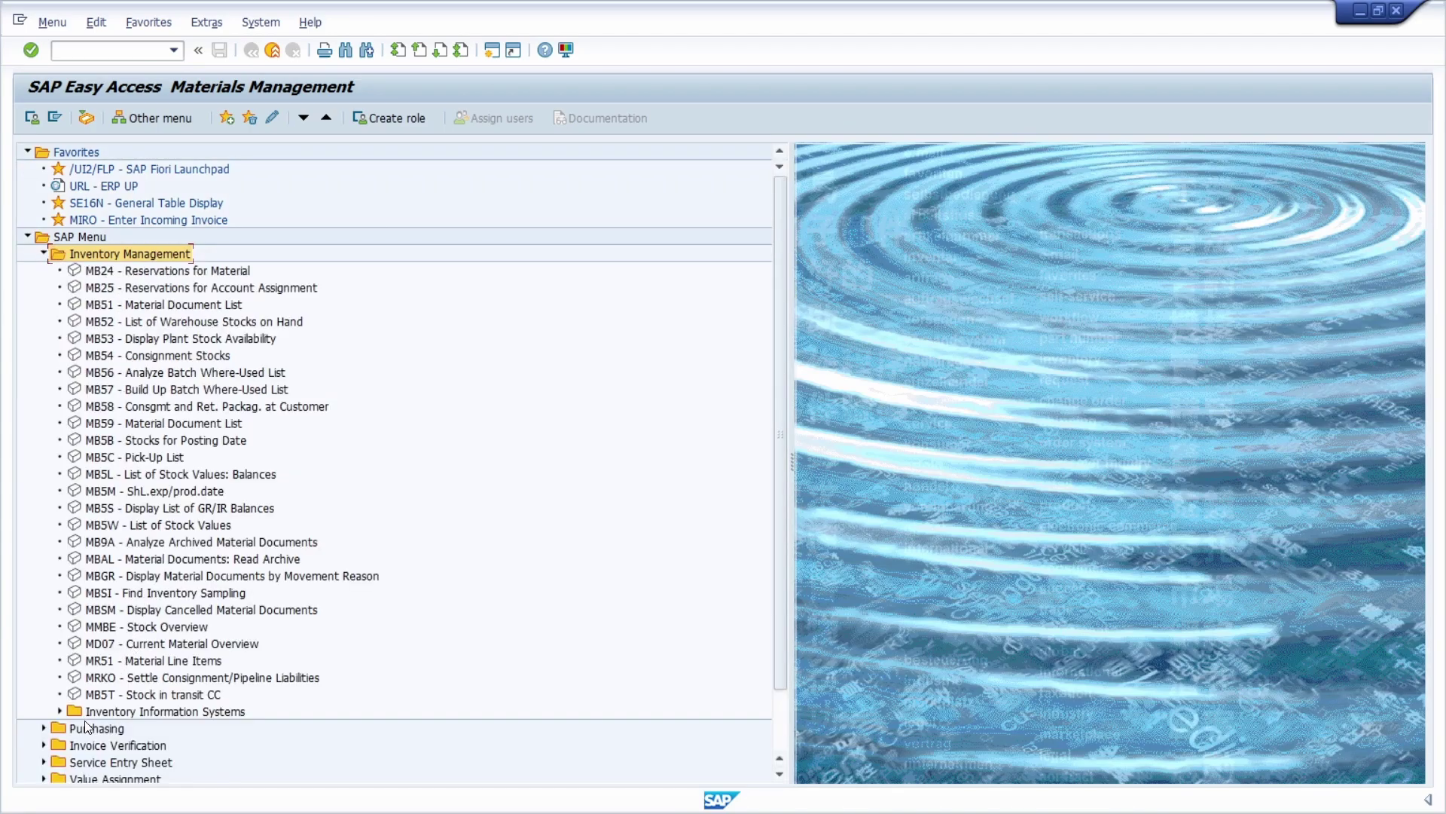
left_click(89, 728)
scroll(148, 704, "down", 2)
left_click(43, 643)
scroll(45, 648, "down", 4)
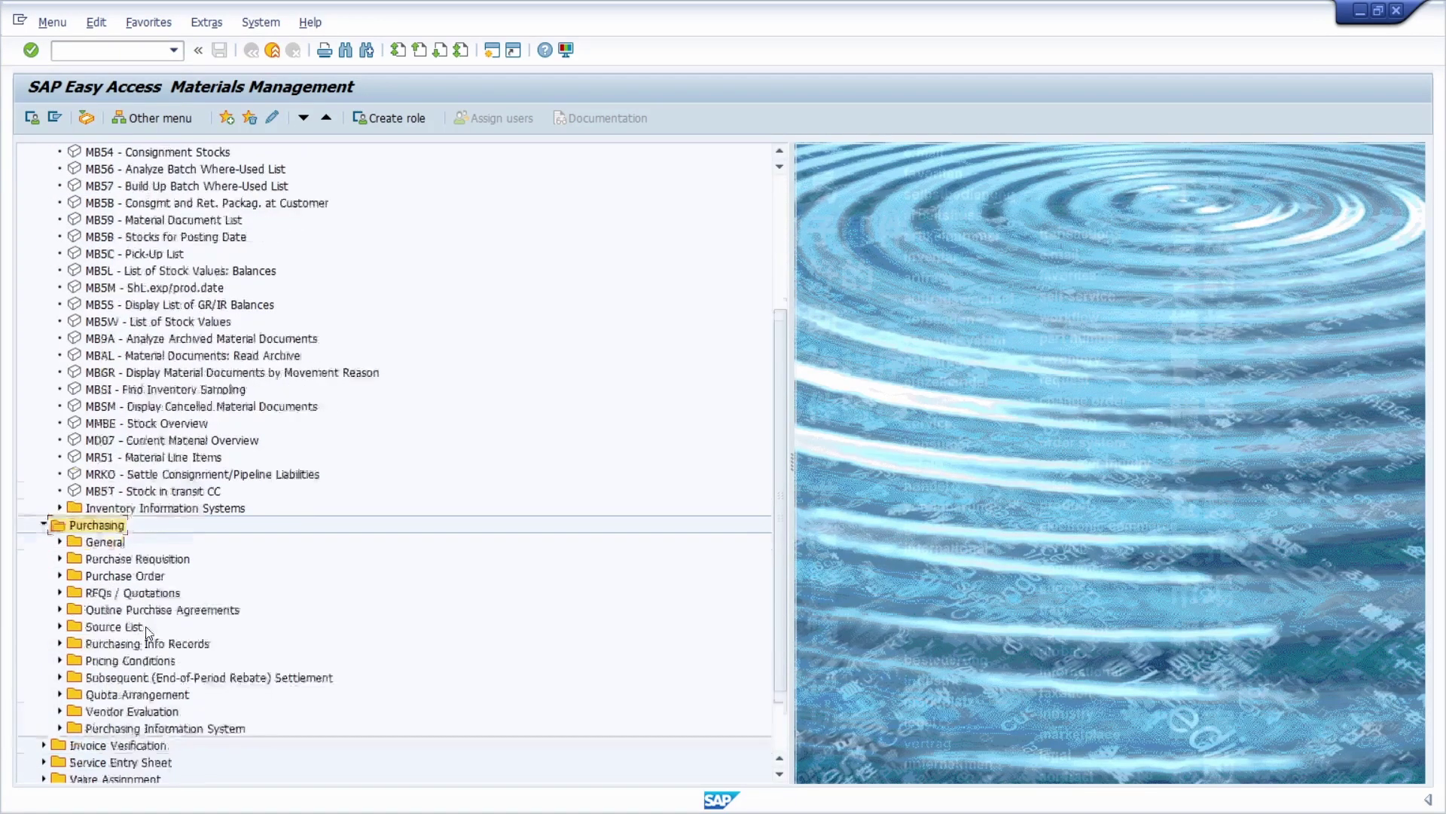
Select the Invoice Verification, Service Entry Sheet, Value Assignment and Warehouse Management folders in turn.
left_click(124, 660)
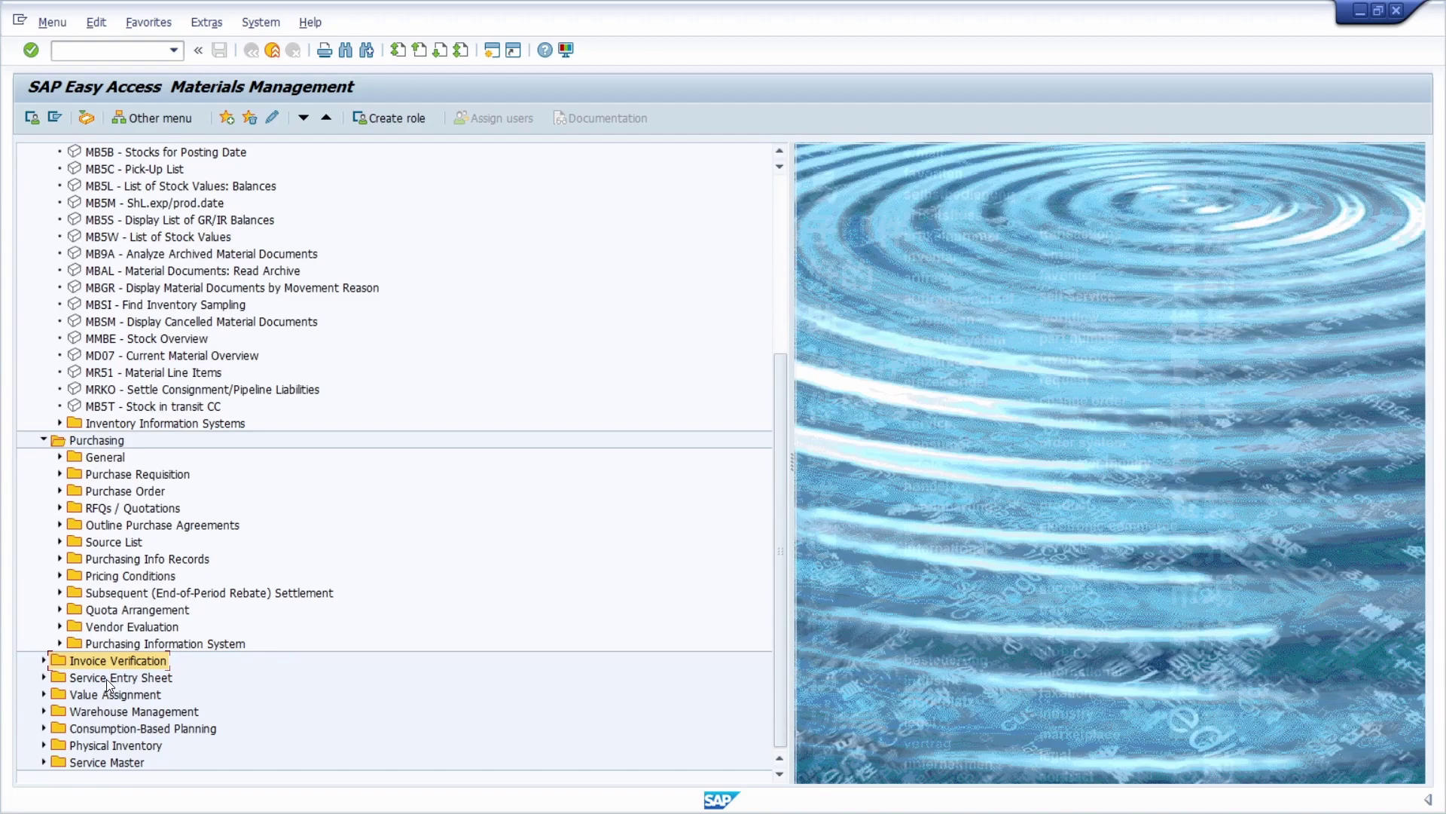
left_click(134, 680)
left_click(128, 696)
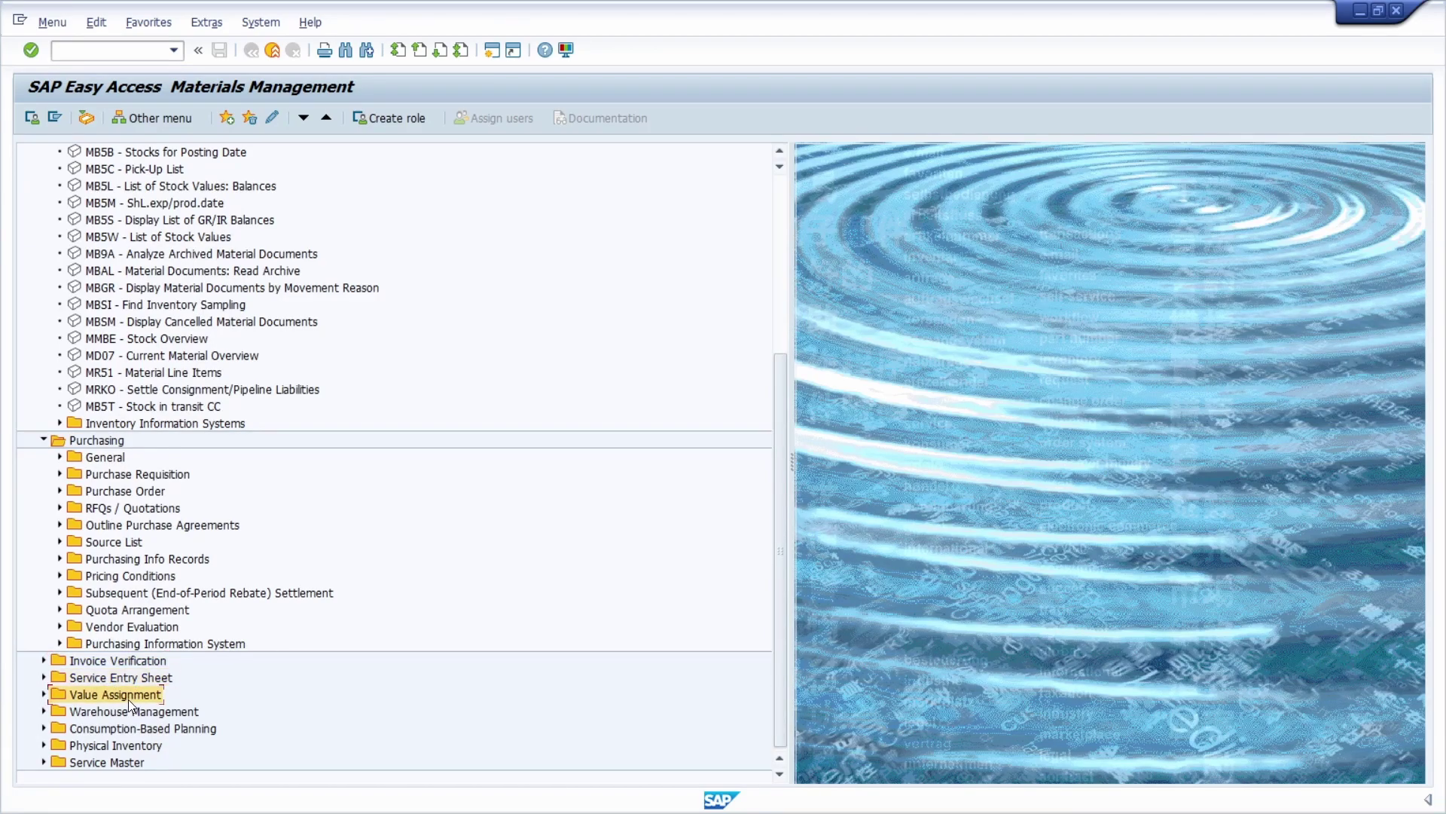
left_click(128, 713)
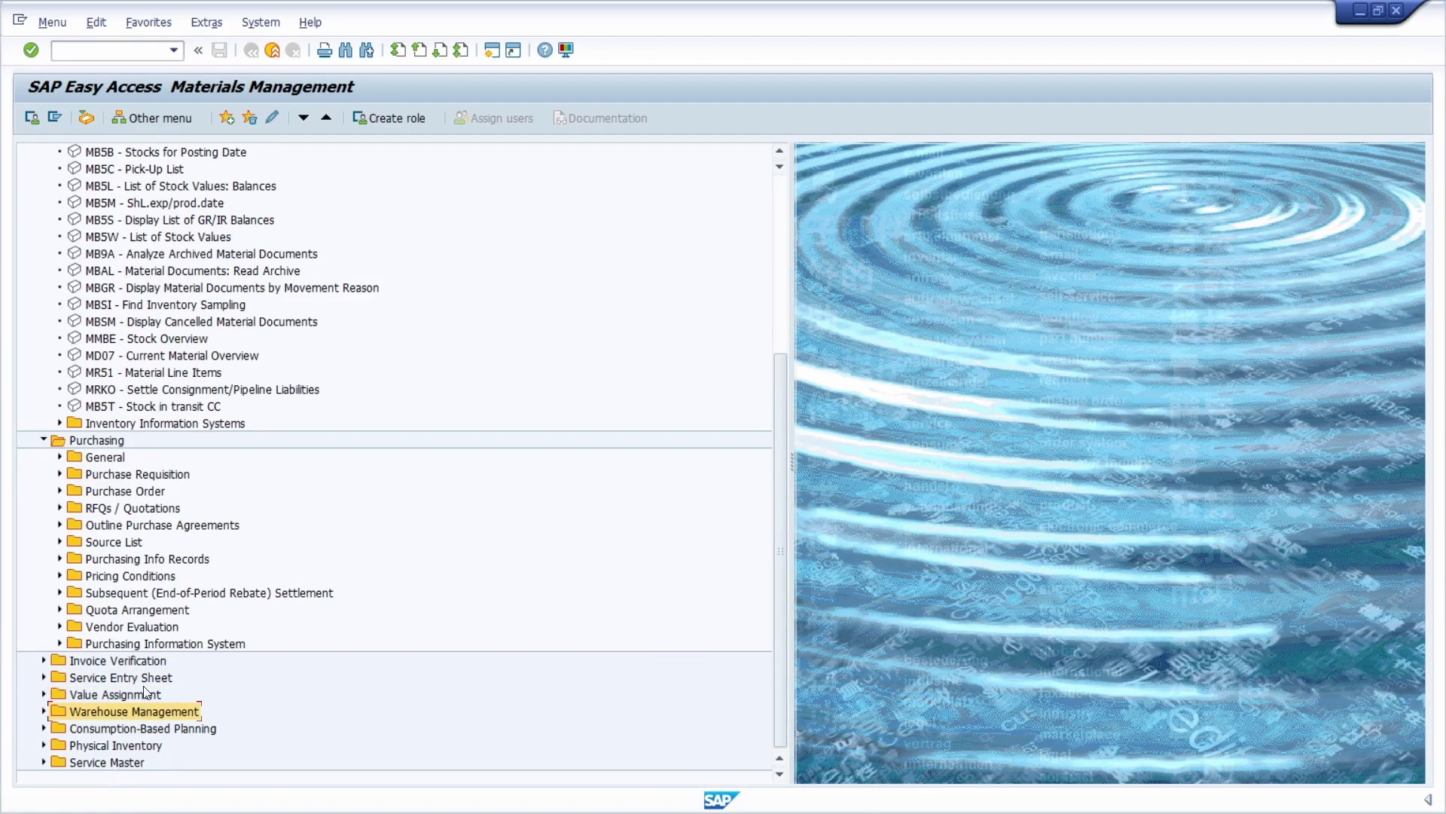
scroll(153, 595, "up", 6)
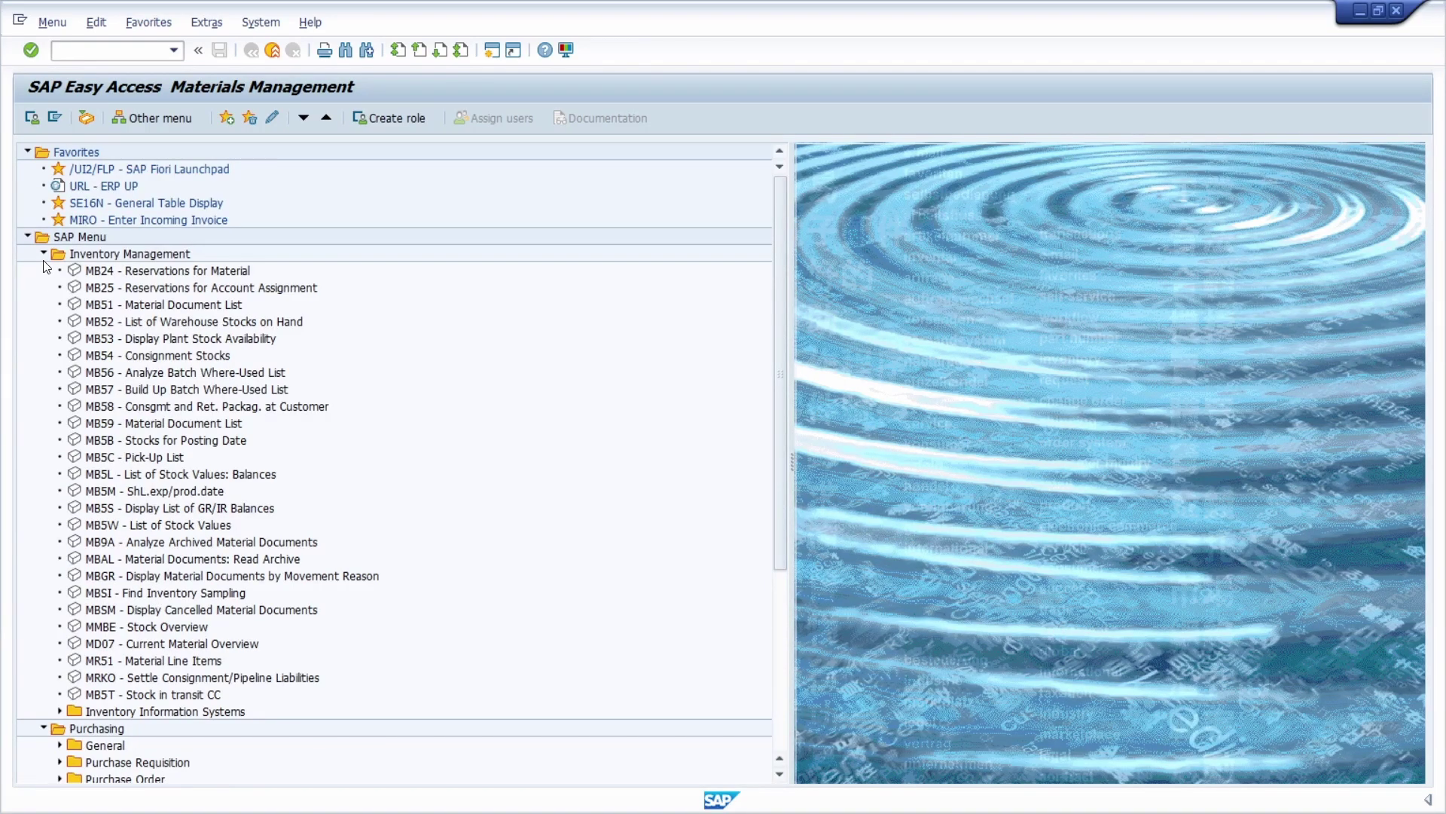
With MB24 selected, confirm Extras > Settings keeping Display Technical Names checked.
left_click(123, 273)
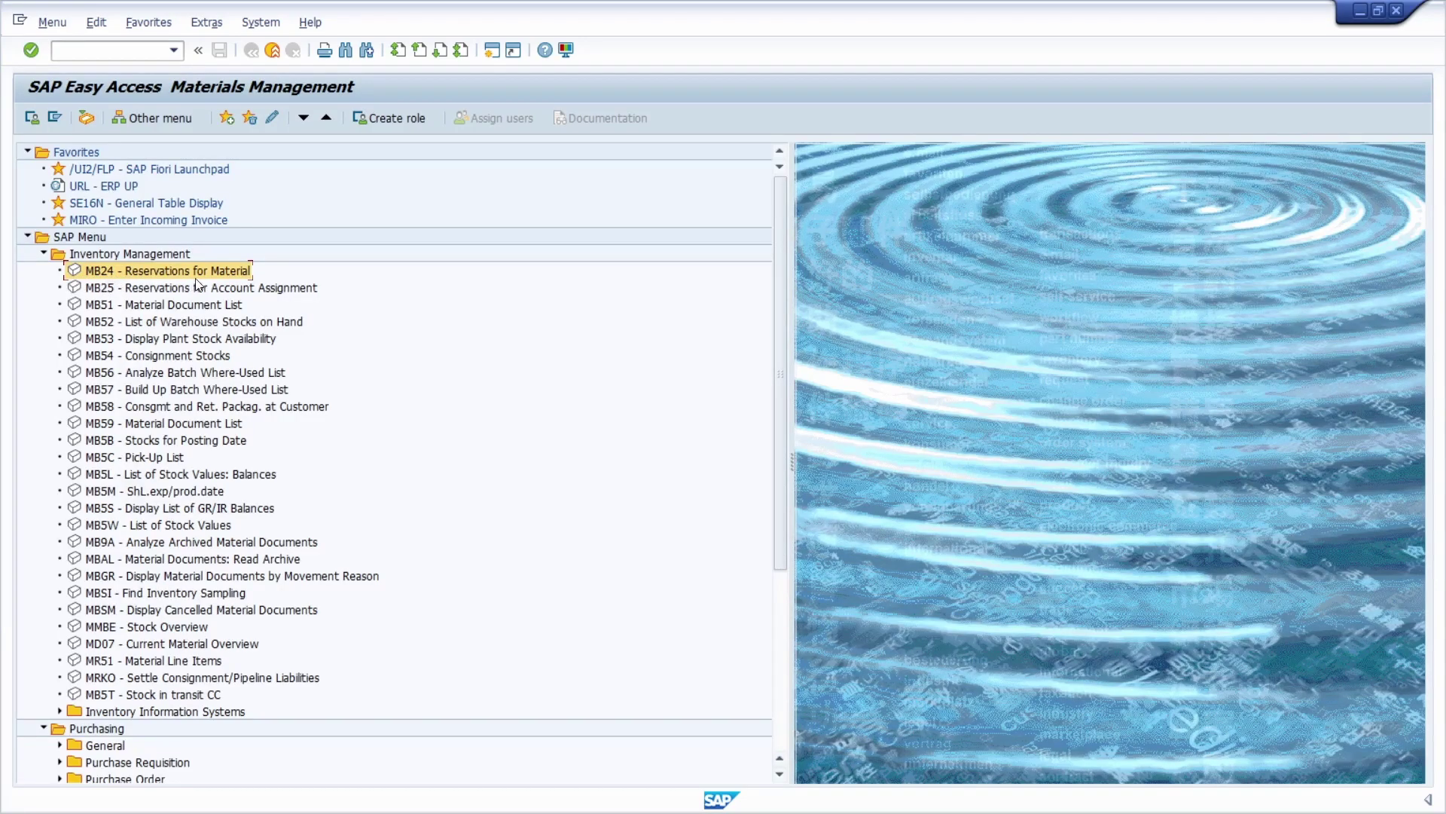
left_click(207, 22)
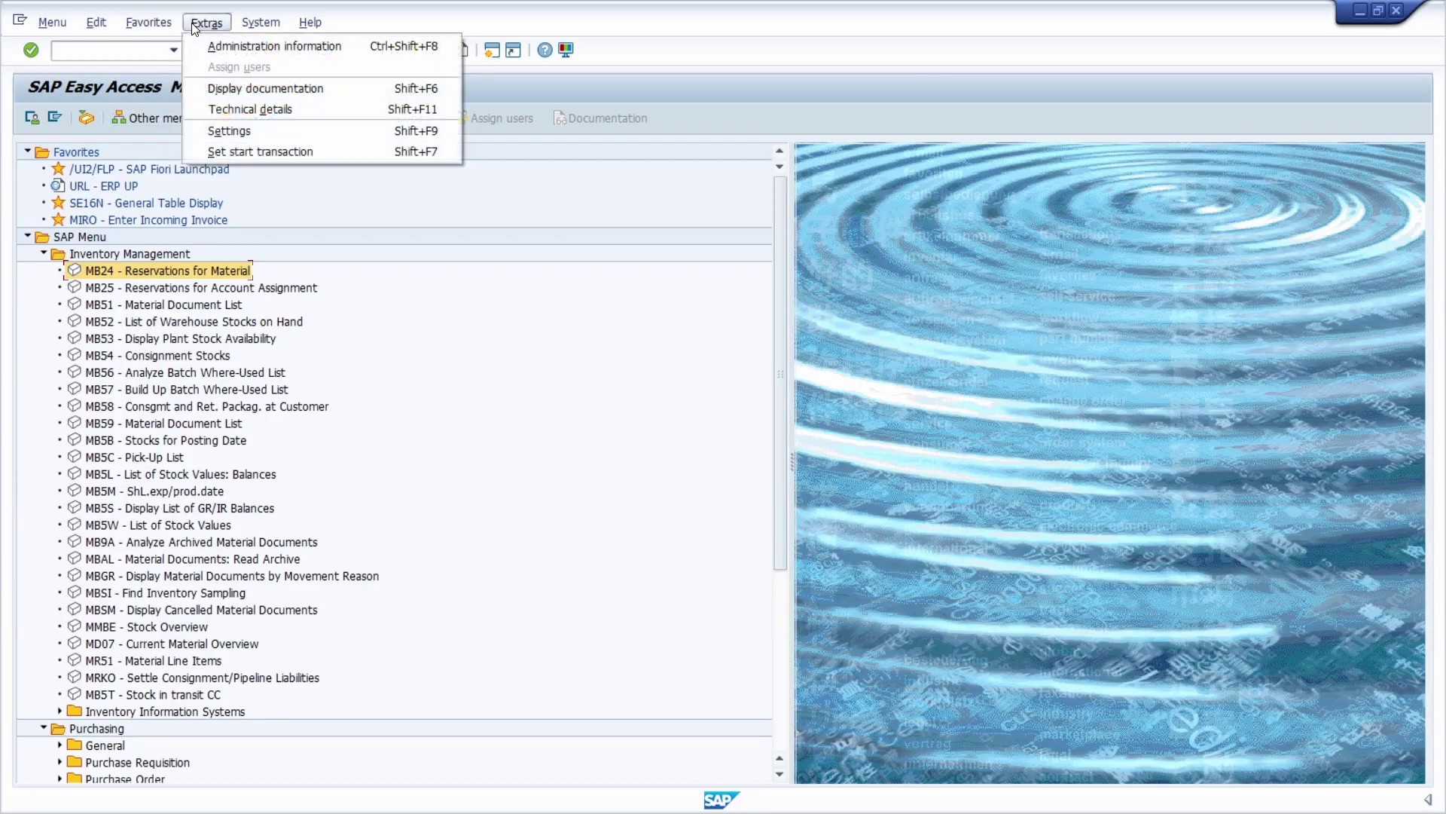
left_click(257, 132)
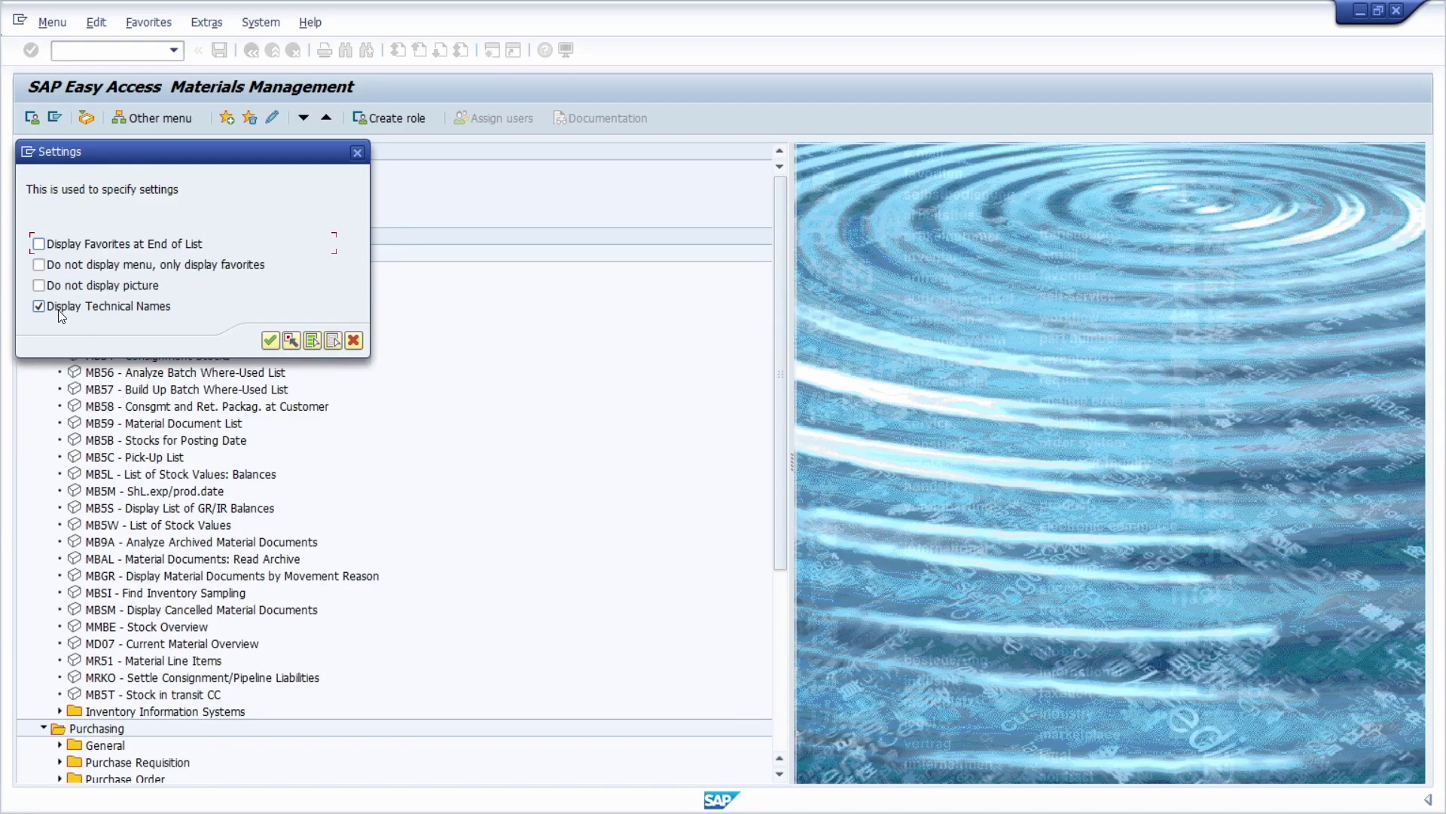
left_click(273, 339)
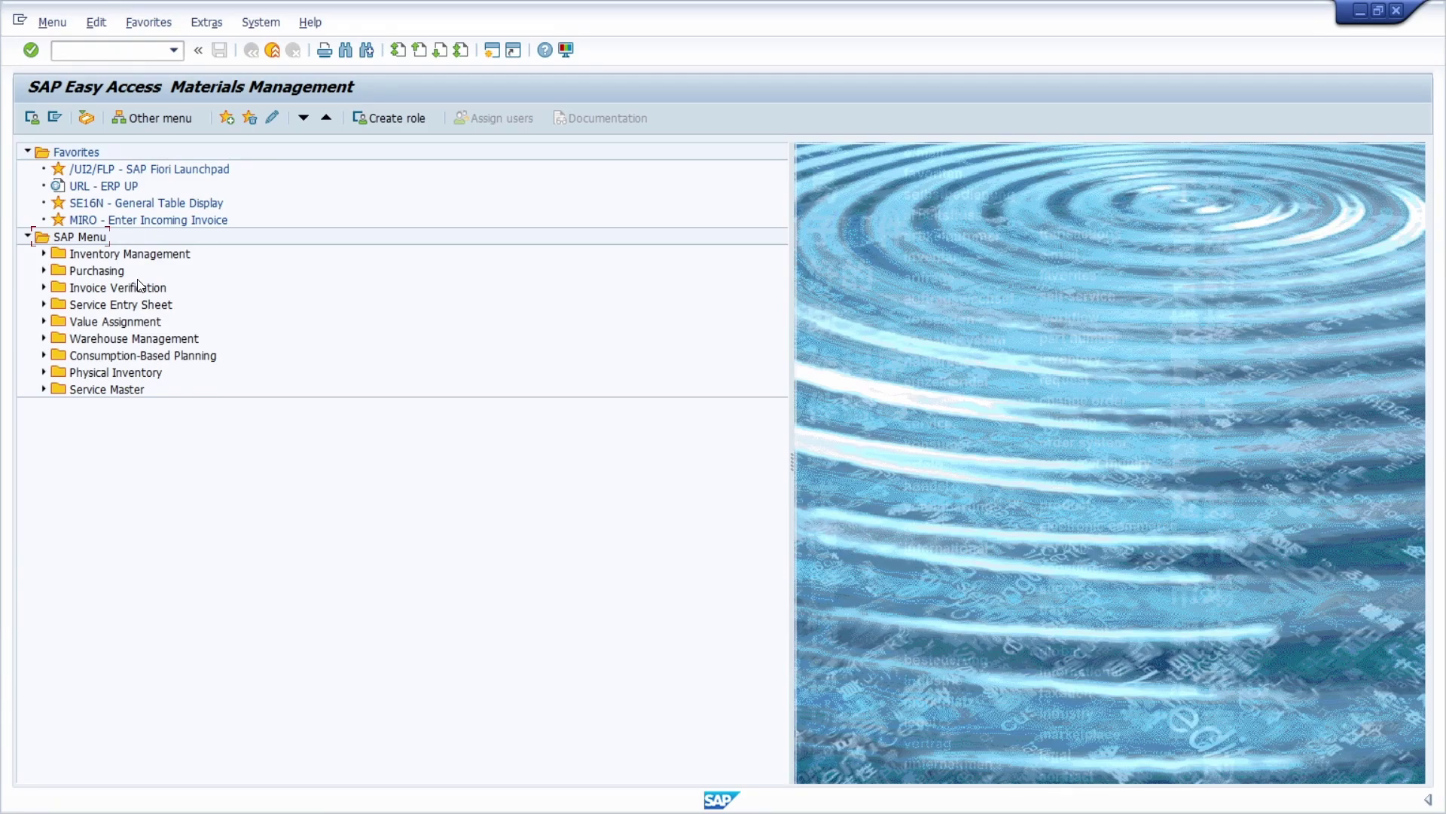
Expand Inventory Management, launch the MB24 Reservation List, then return to the menu with /n.
left_click(43, 255)
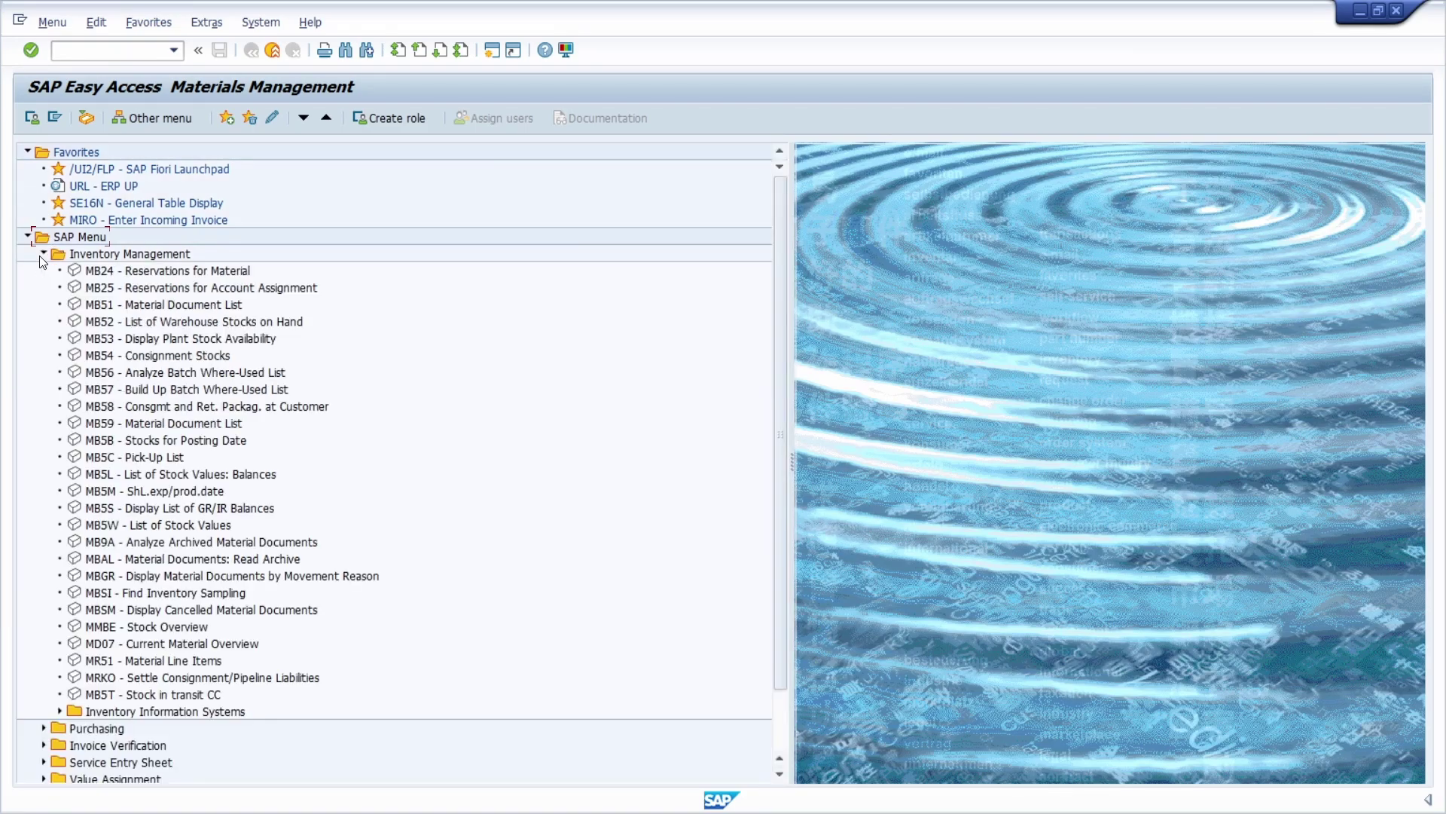
double_click(108, 271)
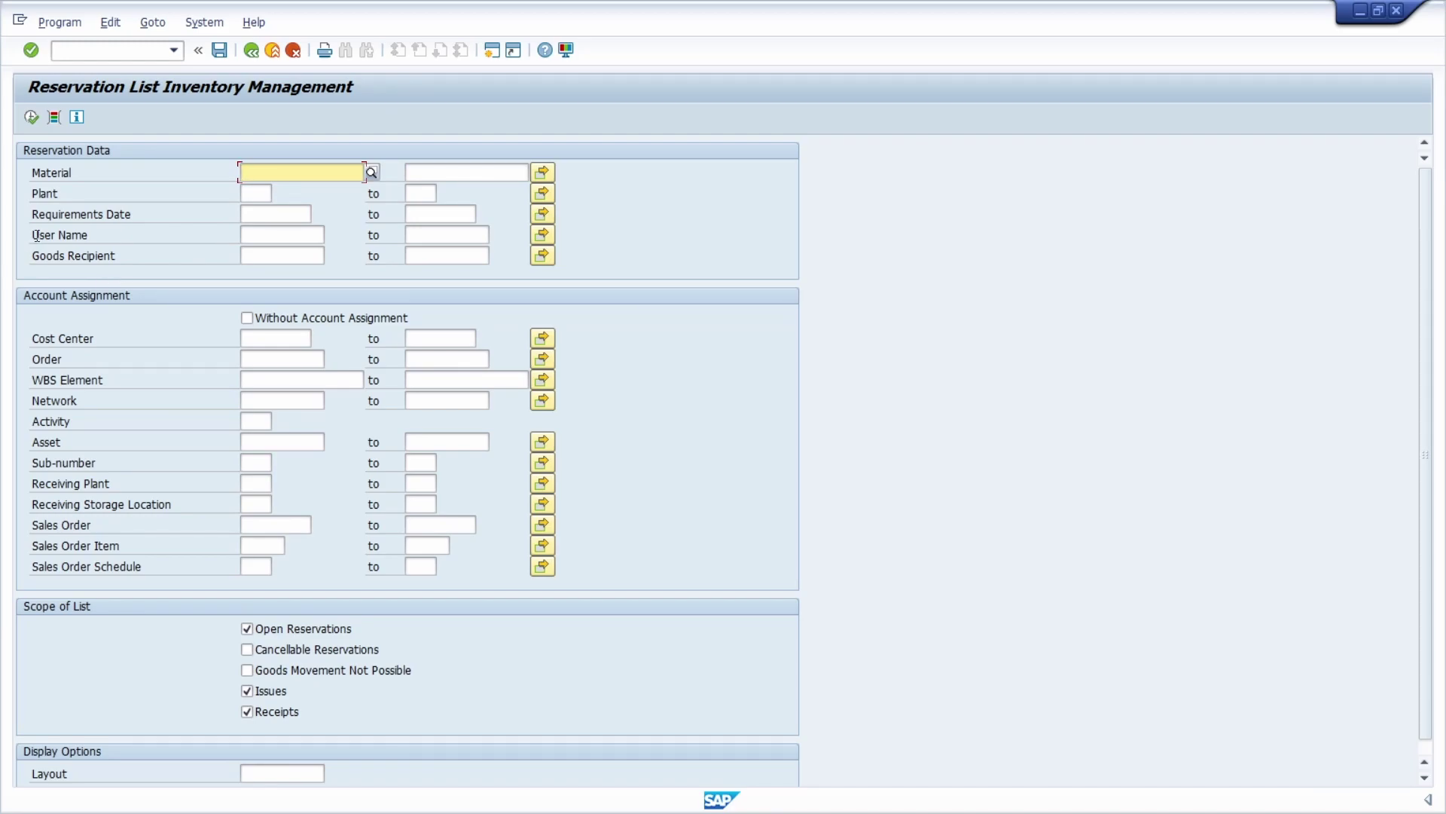
left_click(88, 53)
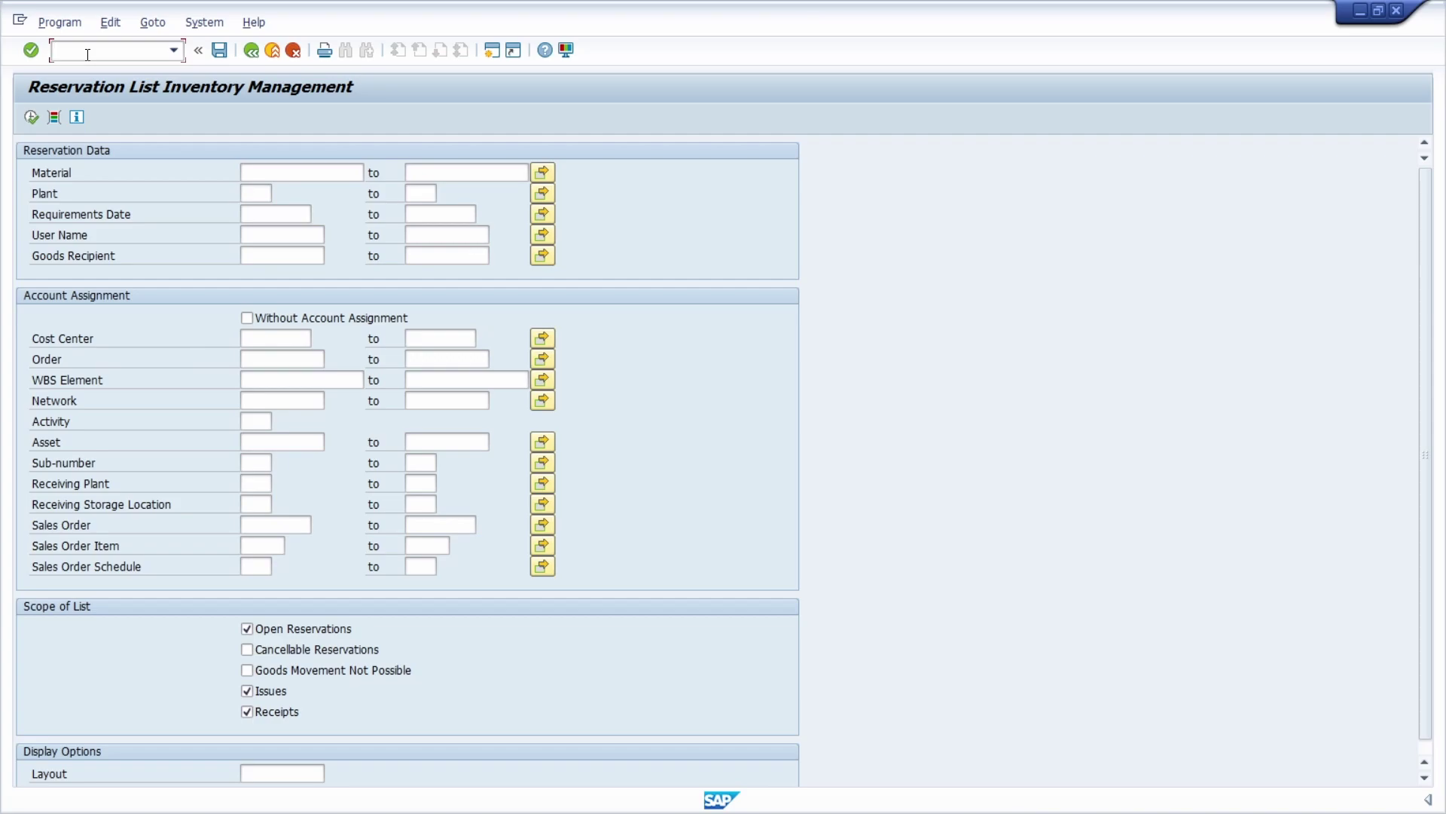
type("/n")
key("Return")
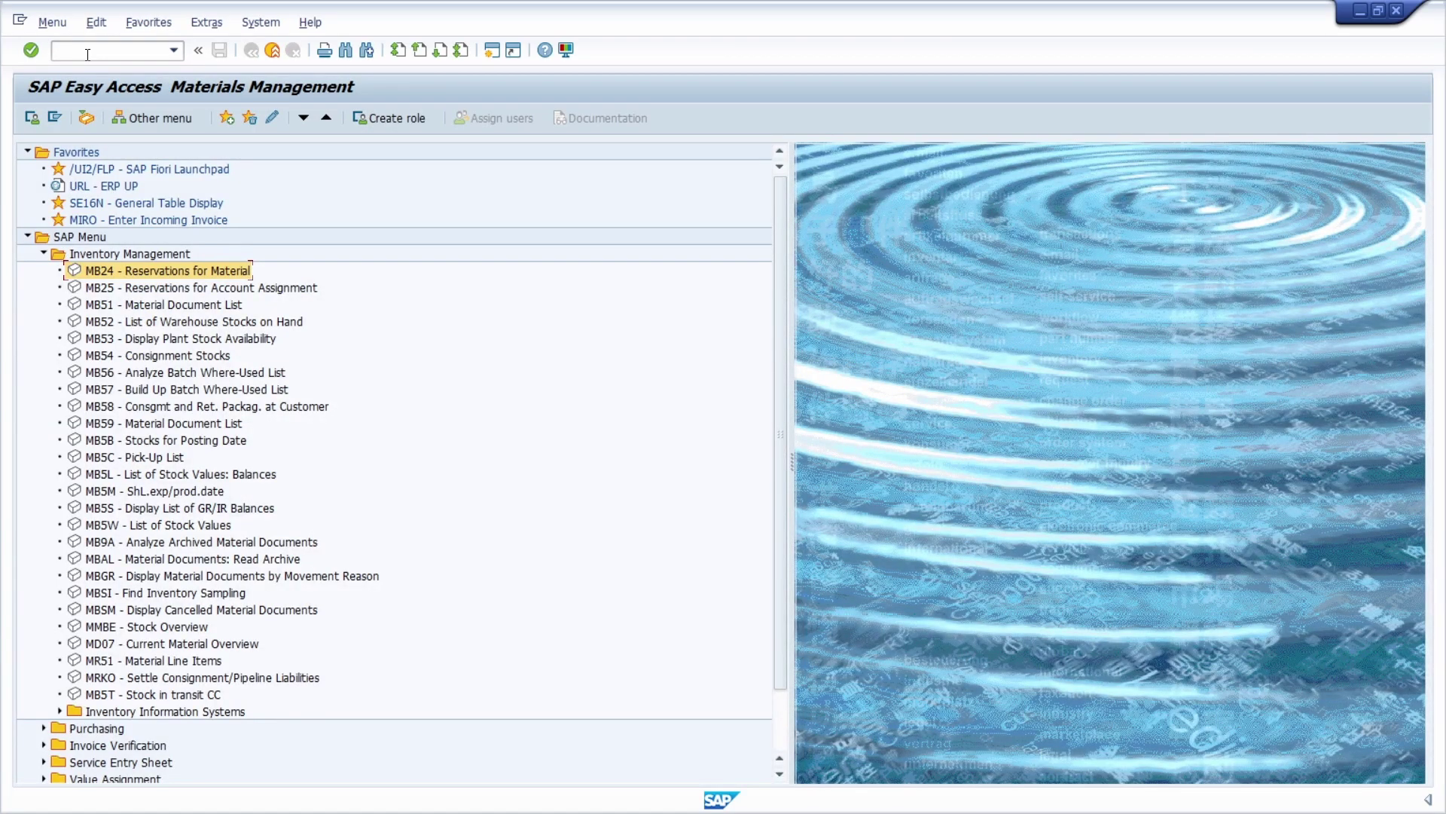
Collapse Inventory Management and run MB00 to load the Inventory Management area menu.
left_click(45, 254)
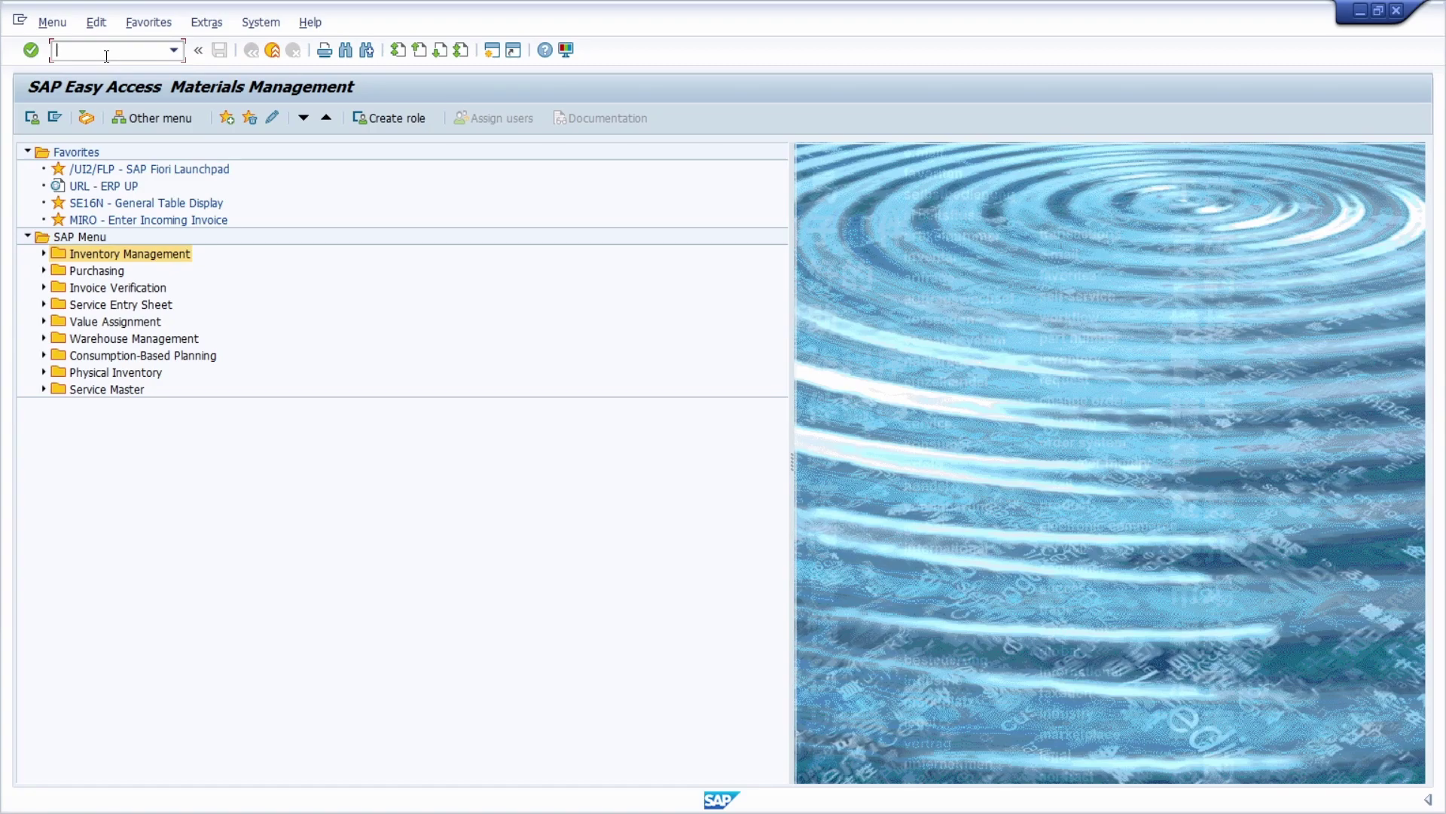
type("MB00")
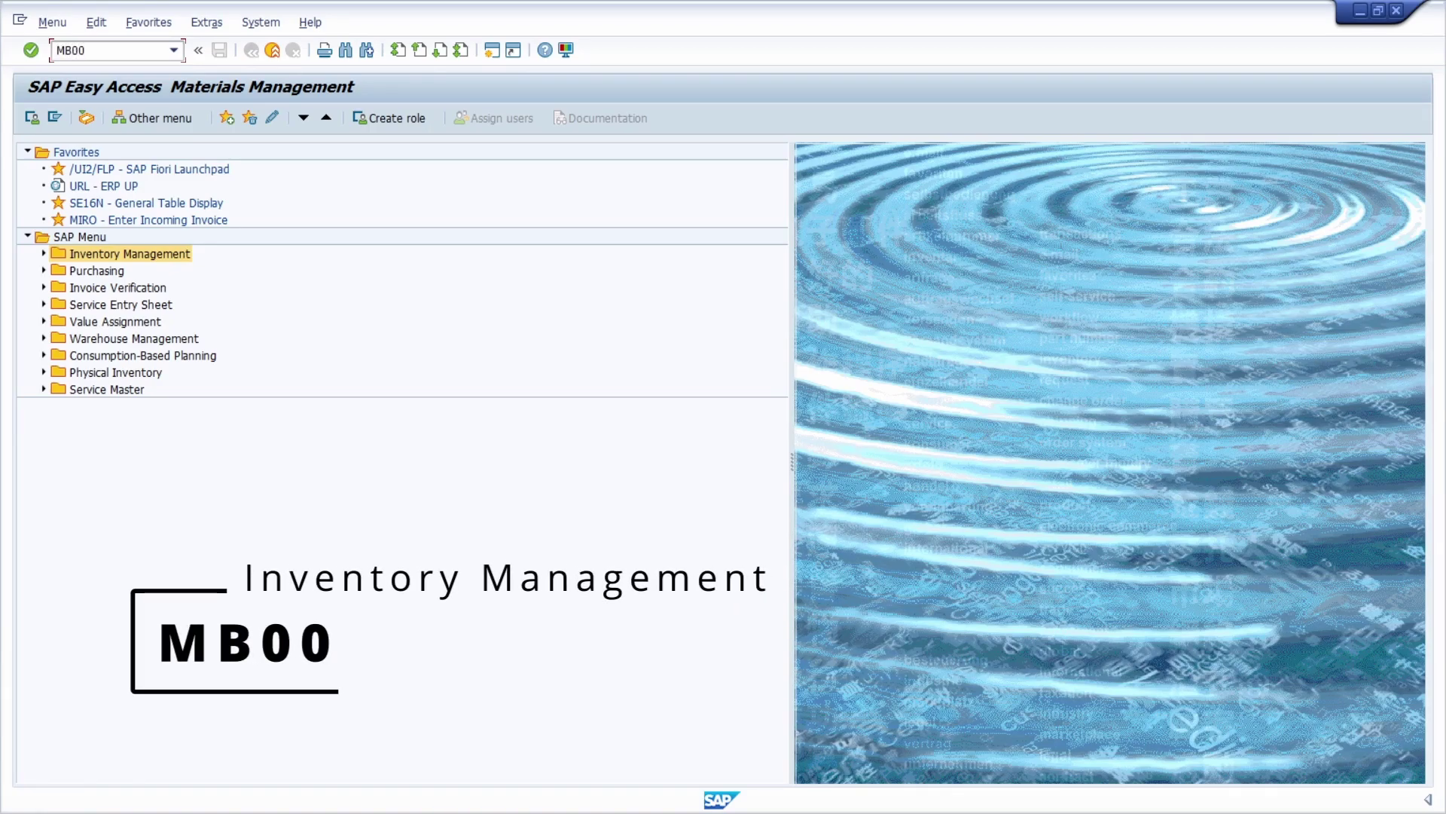
key("Return")
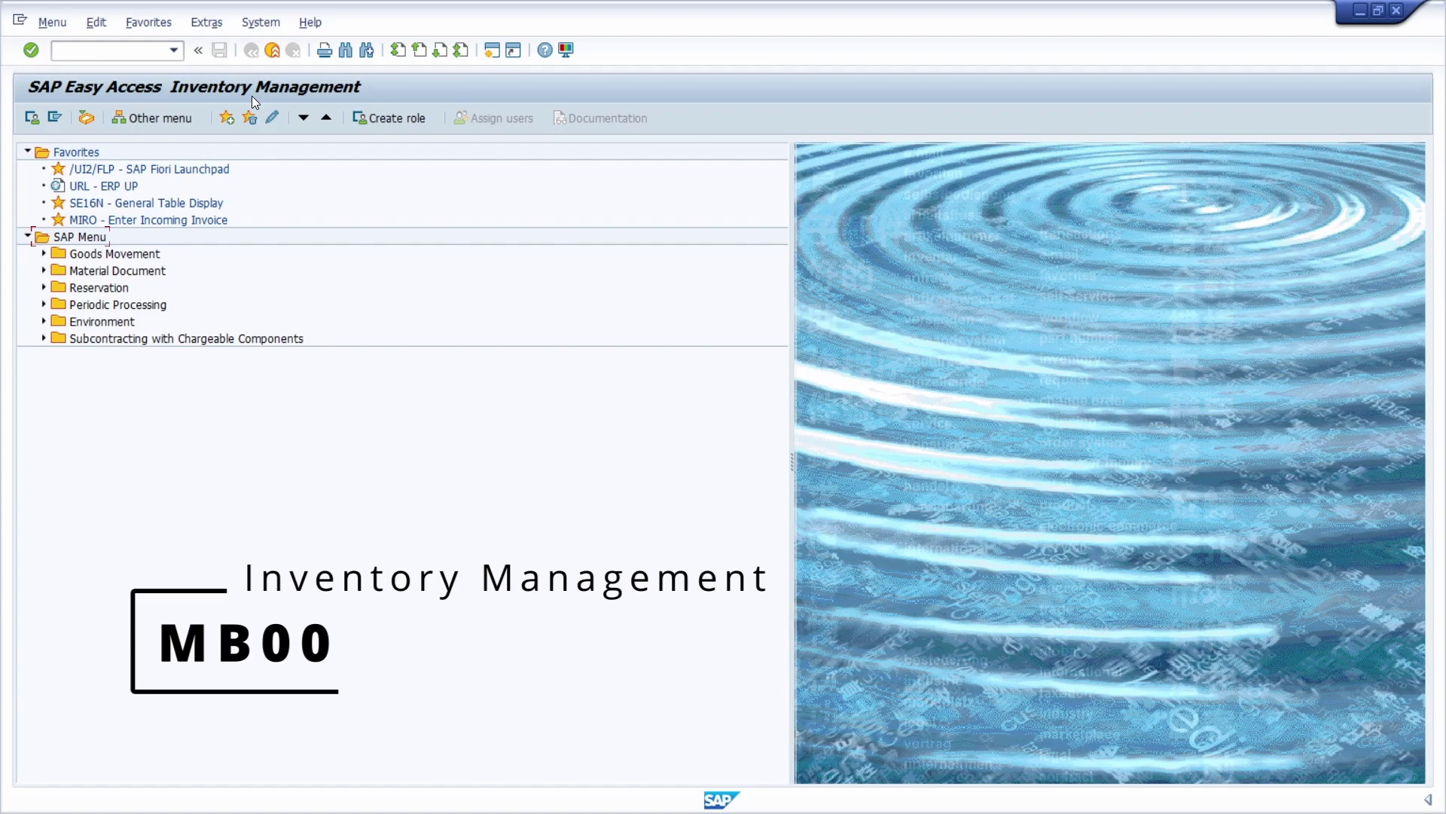
left_click(120, 49)
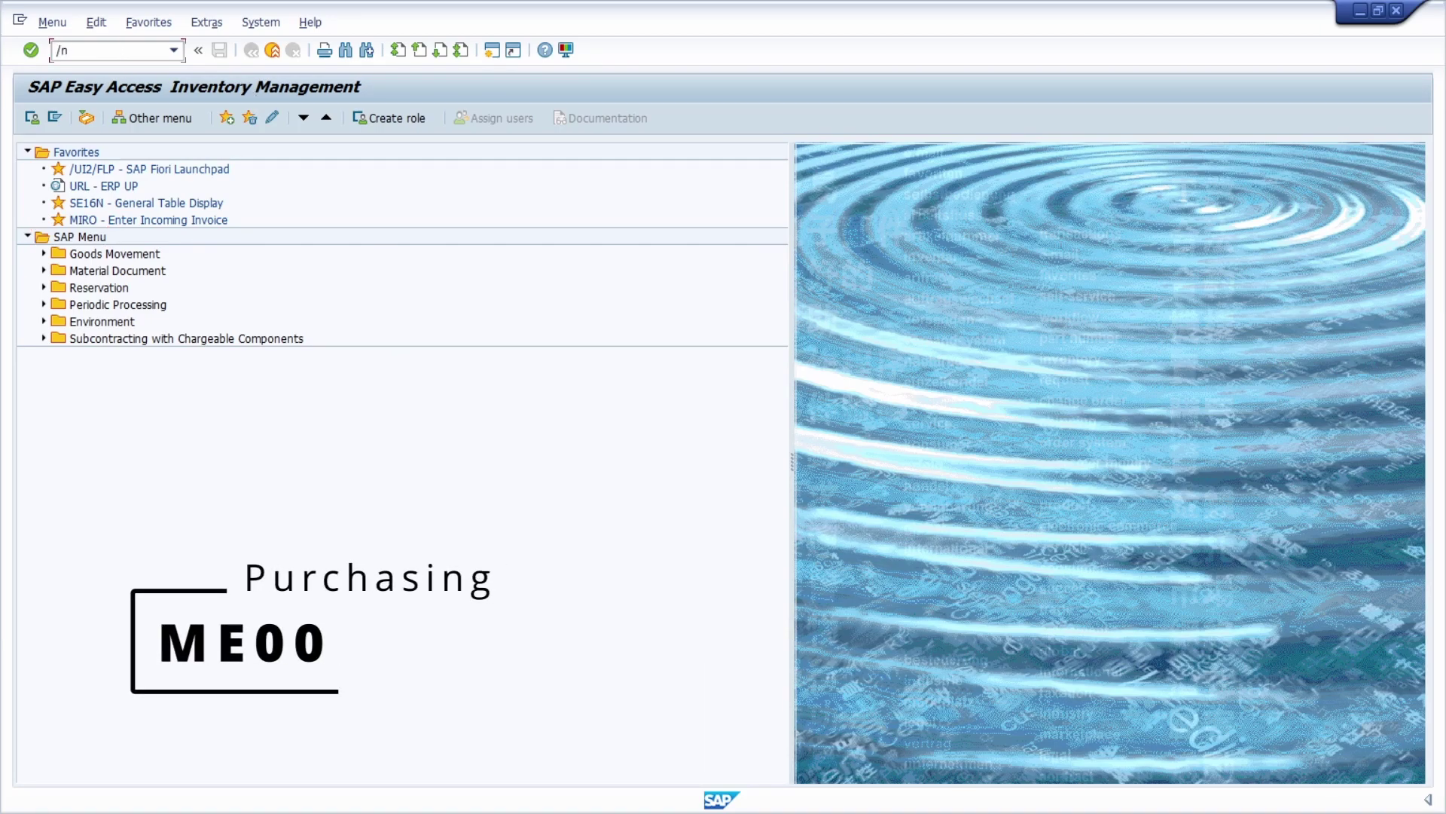
type("ME00")
Load the Purchasing area menu ME00, then the MRM0 and MEL0 area menus.
key("Return")
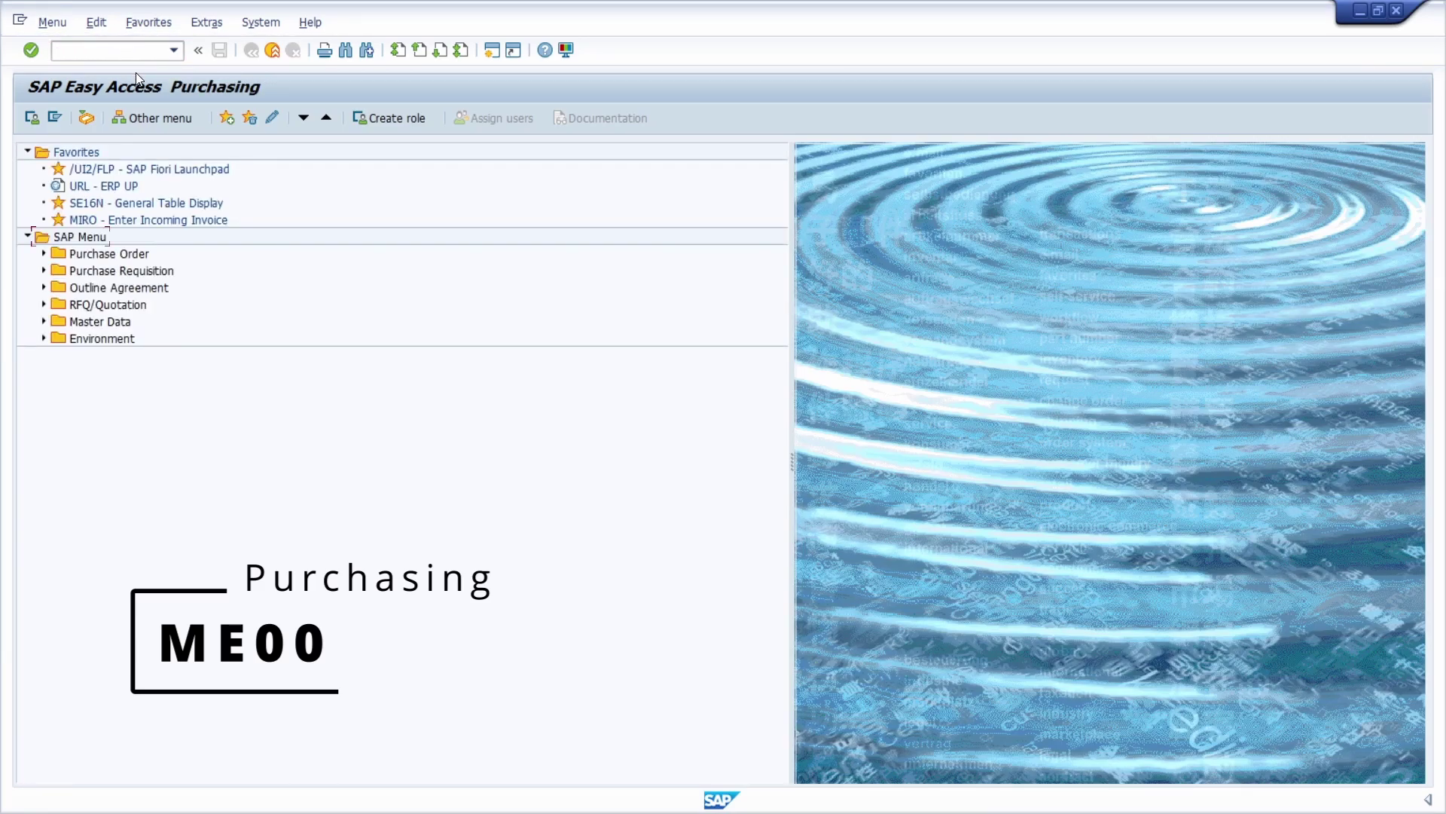
left_click(94, 51)
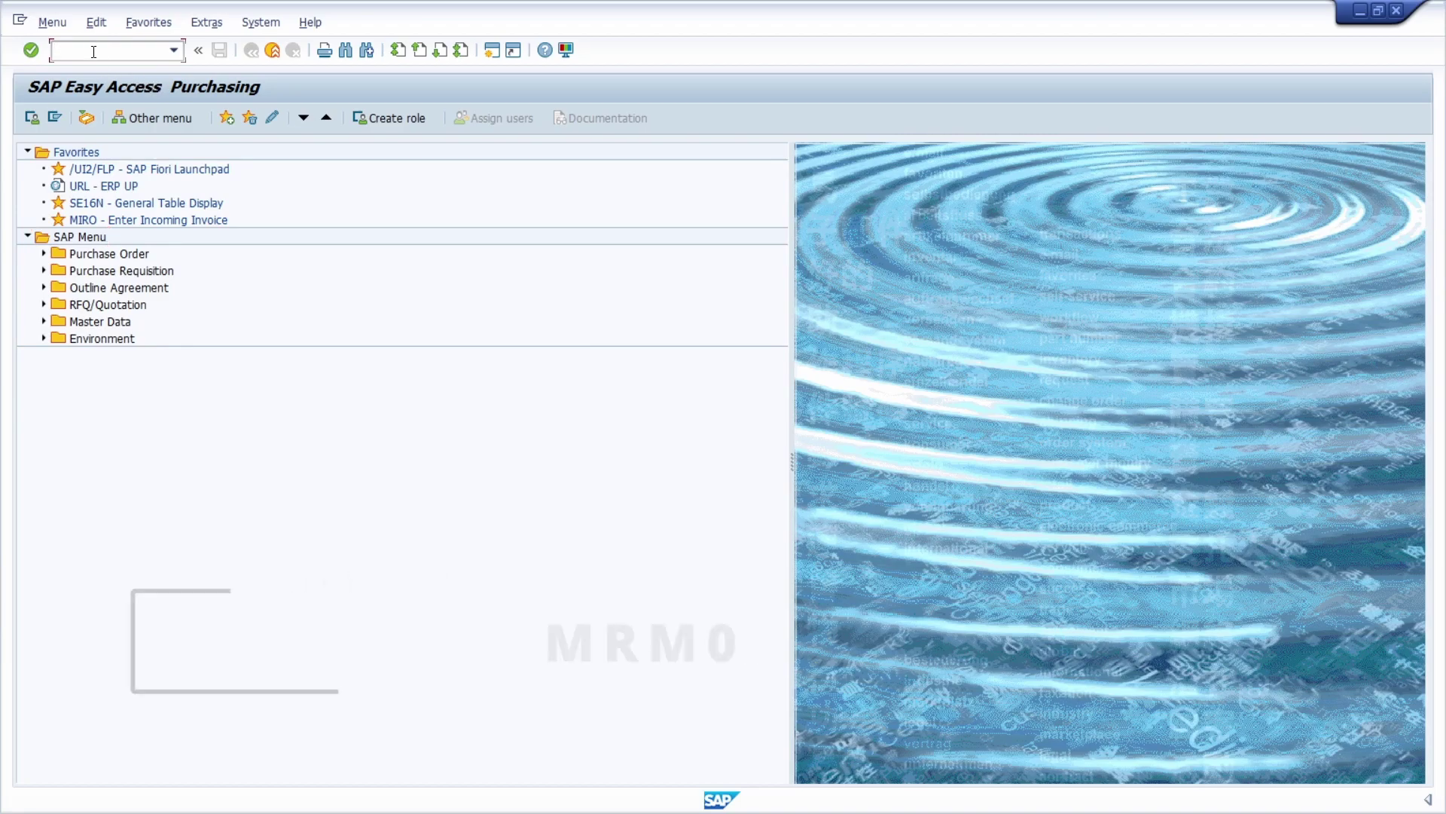
type("MRM")
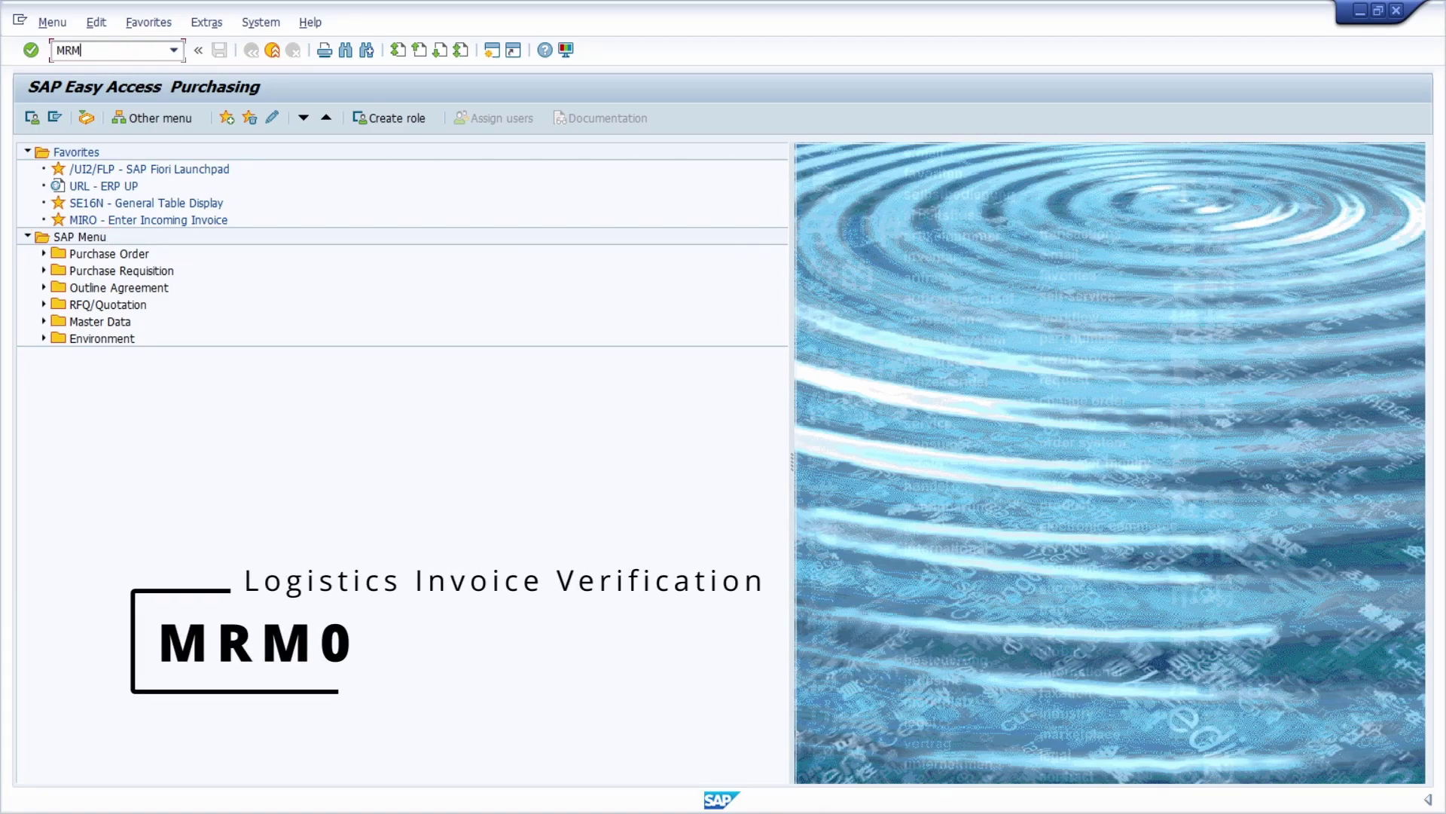
type("0")
key("Return")
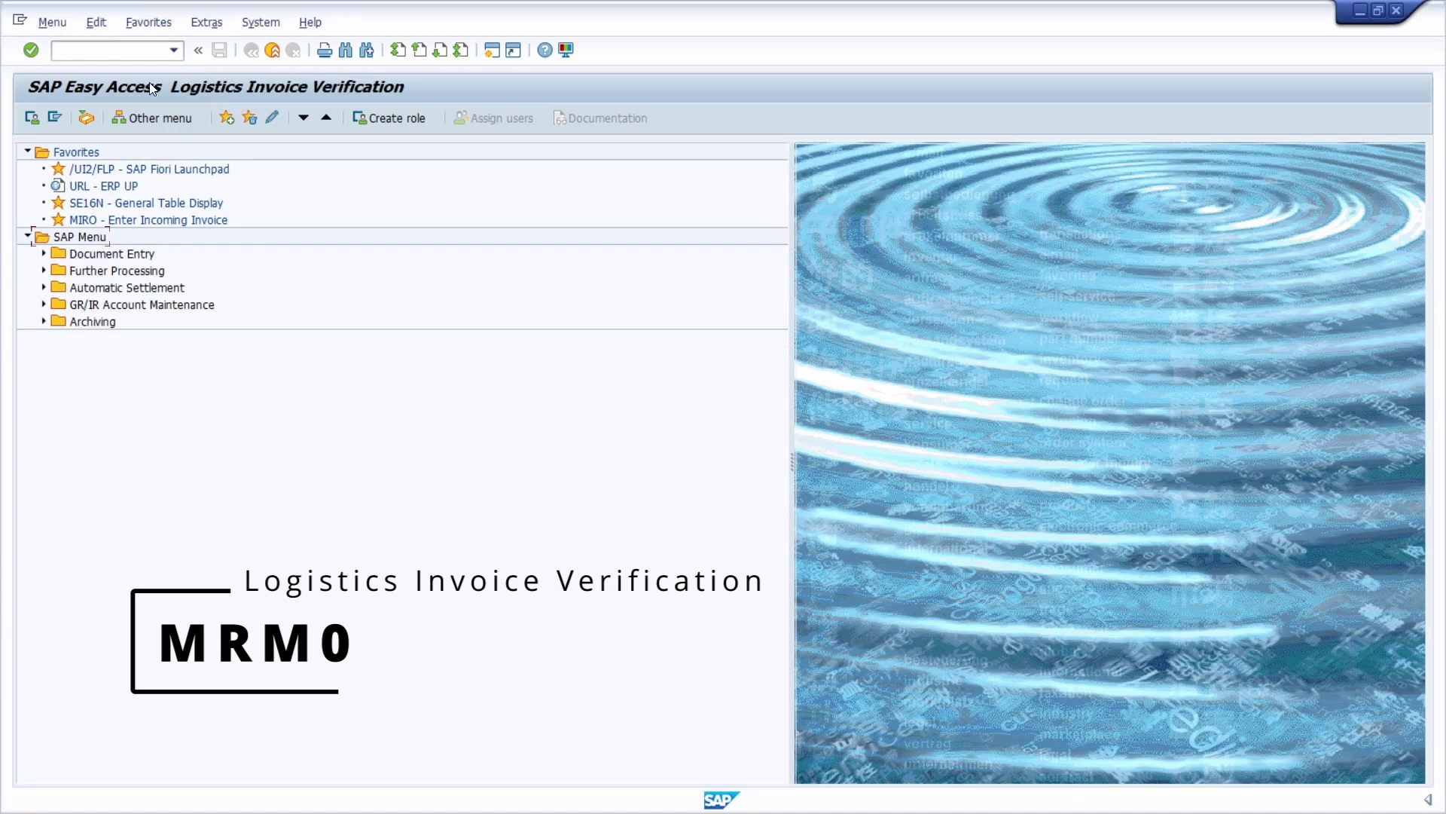
left_click(106, 56)
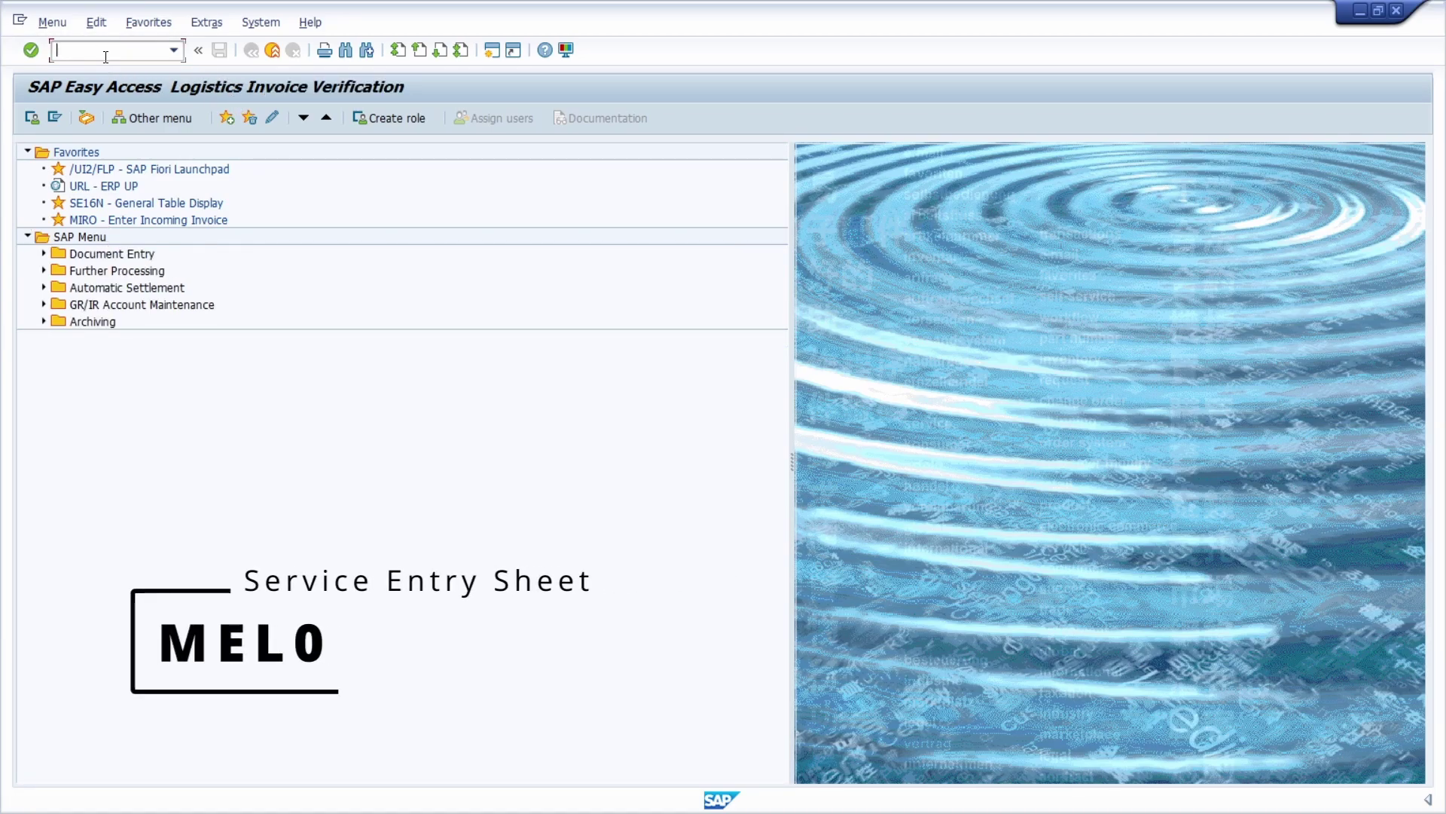
type("MEL0")
key("Return")
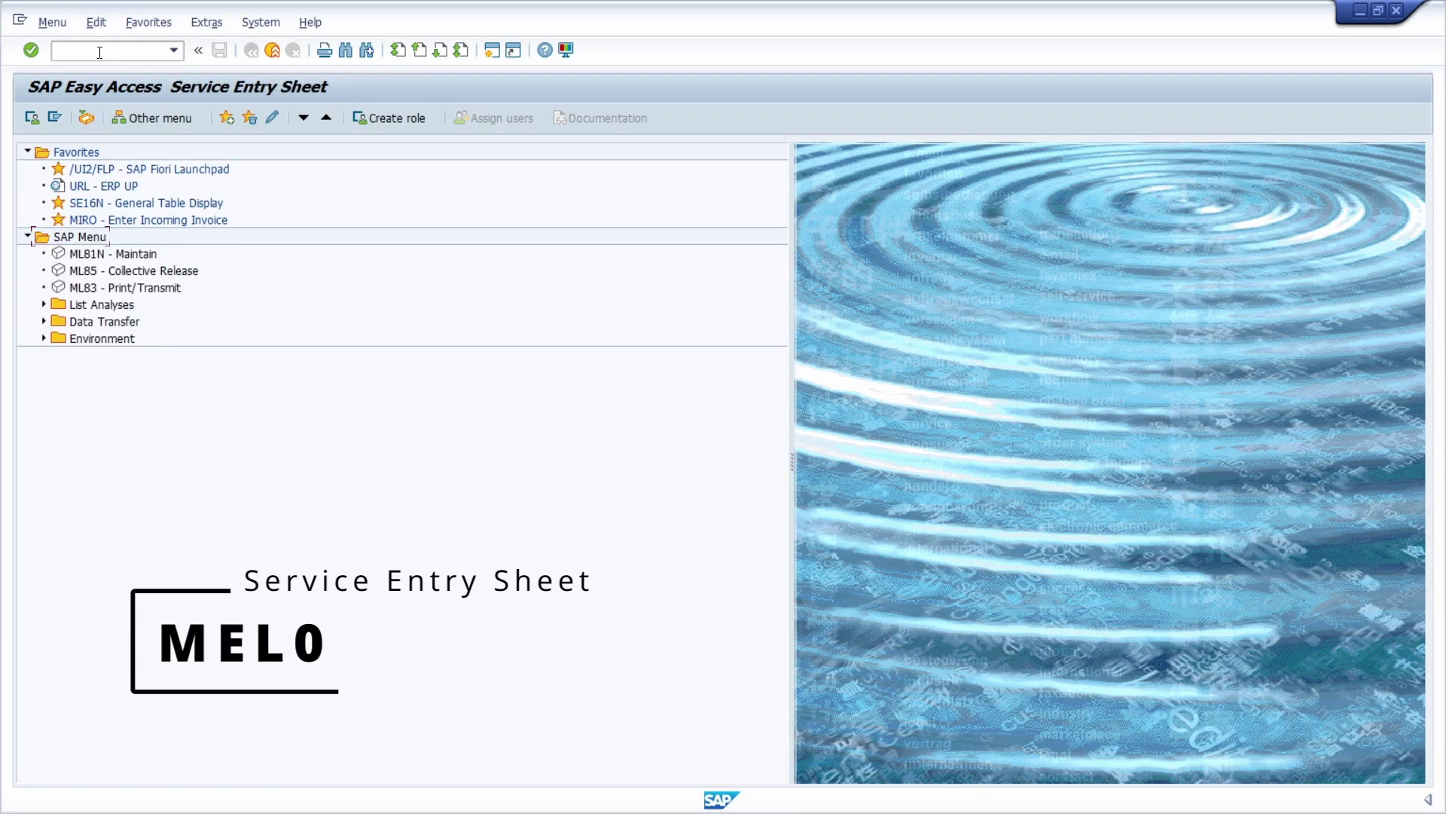
Switch to the Valuation menu with /nMRBE, then the Physical Inventory menu with /nMI00.
left_click(100, 52)
type("/n")
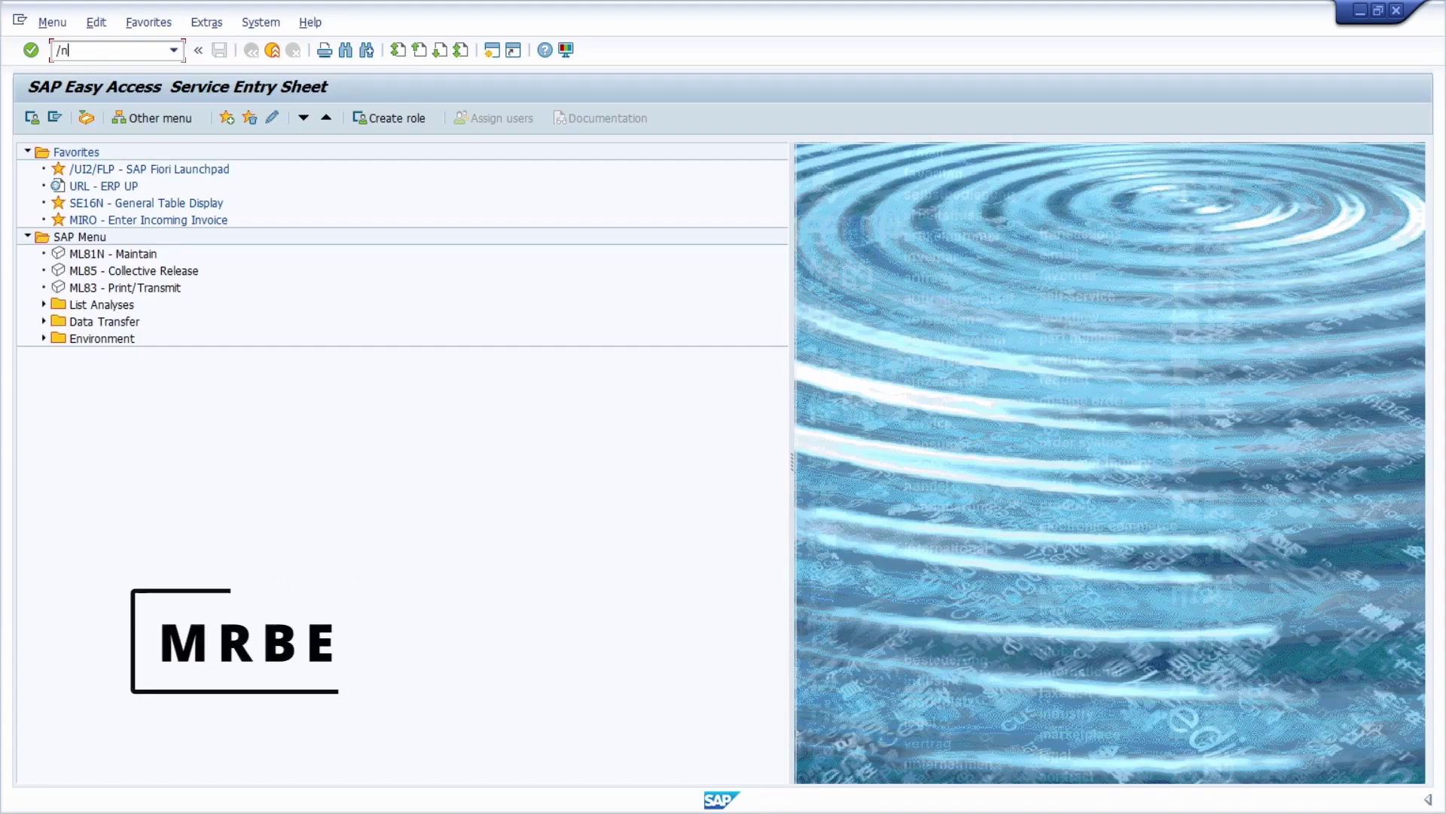
type("mrbe")
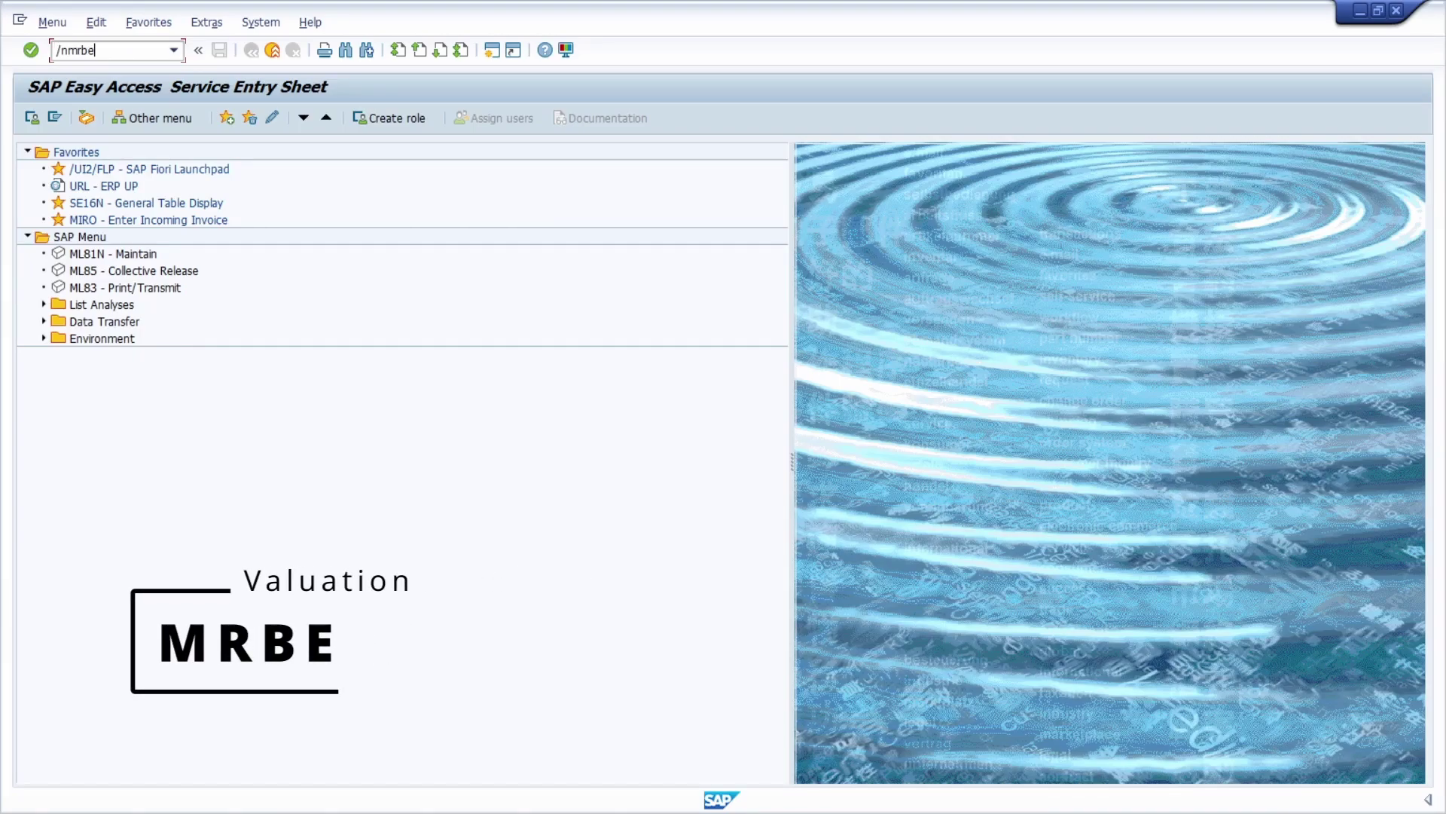
key("Return")
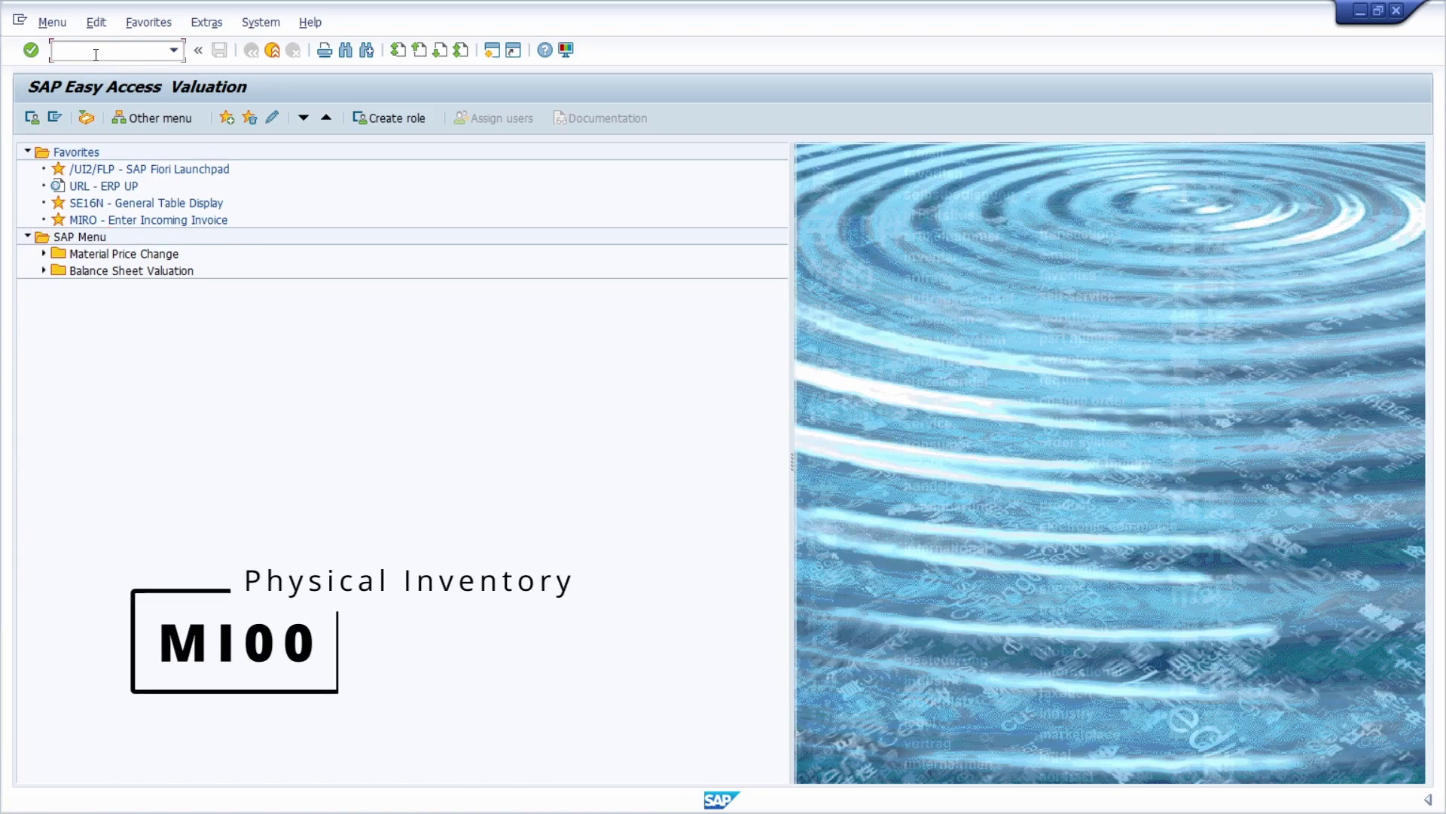
left_click(101, 50)
type("/nmi00")
key("Return")
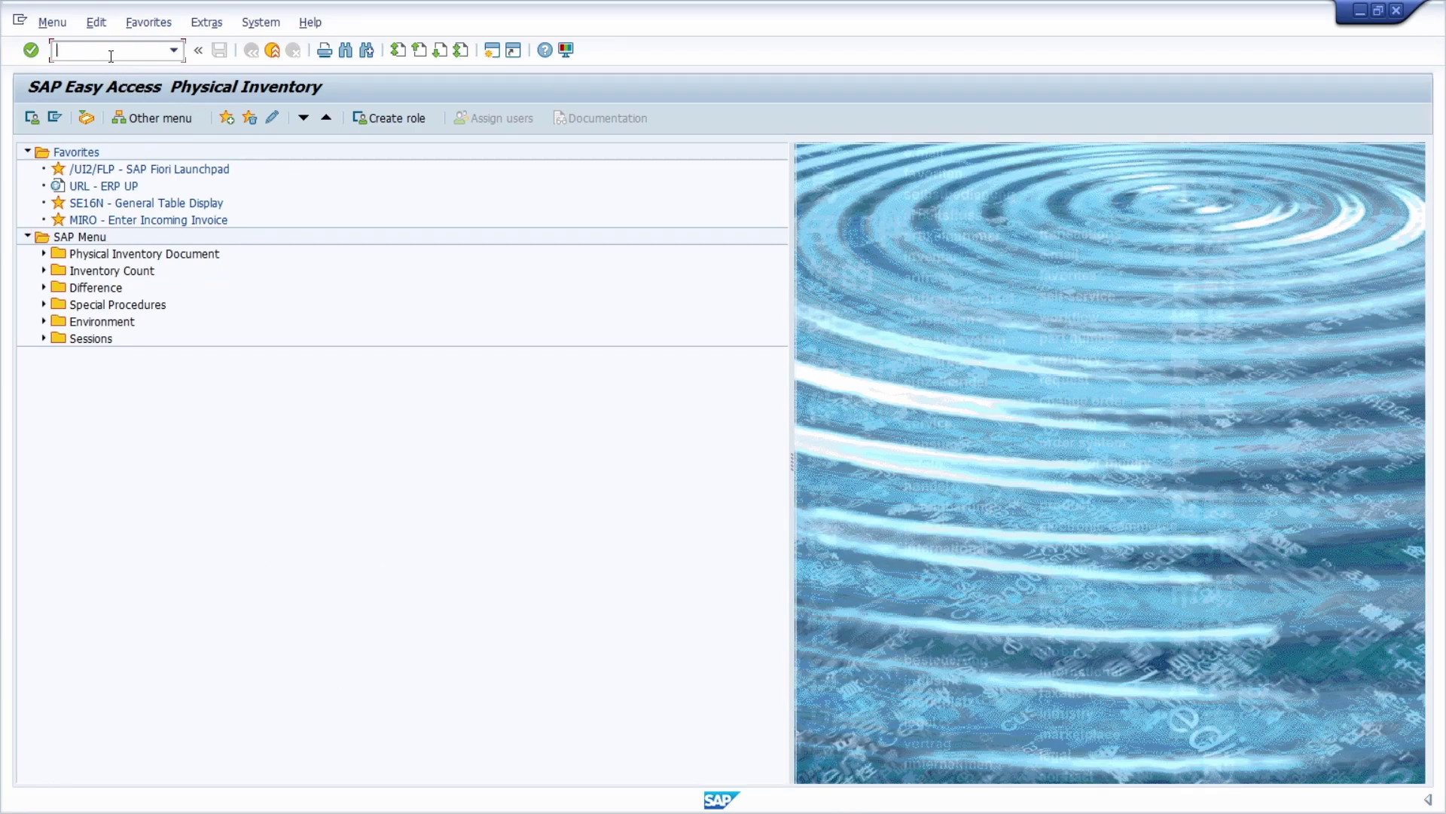
Enter area menus MD00, MM00, MR00 and MS00 in turn, ending on Long-Term Planning.
type("MD00")
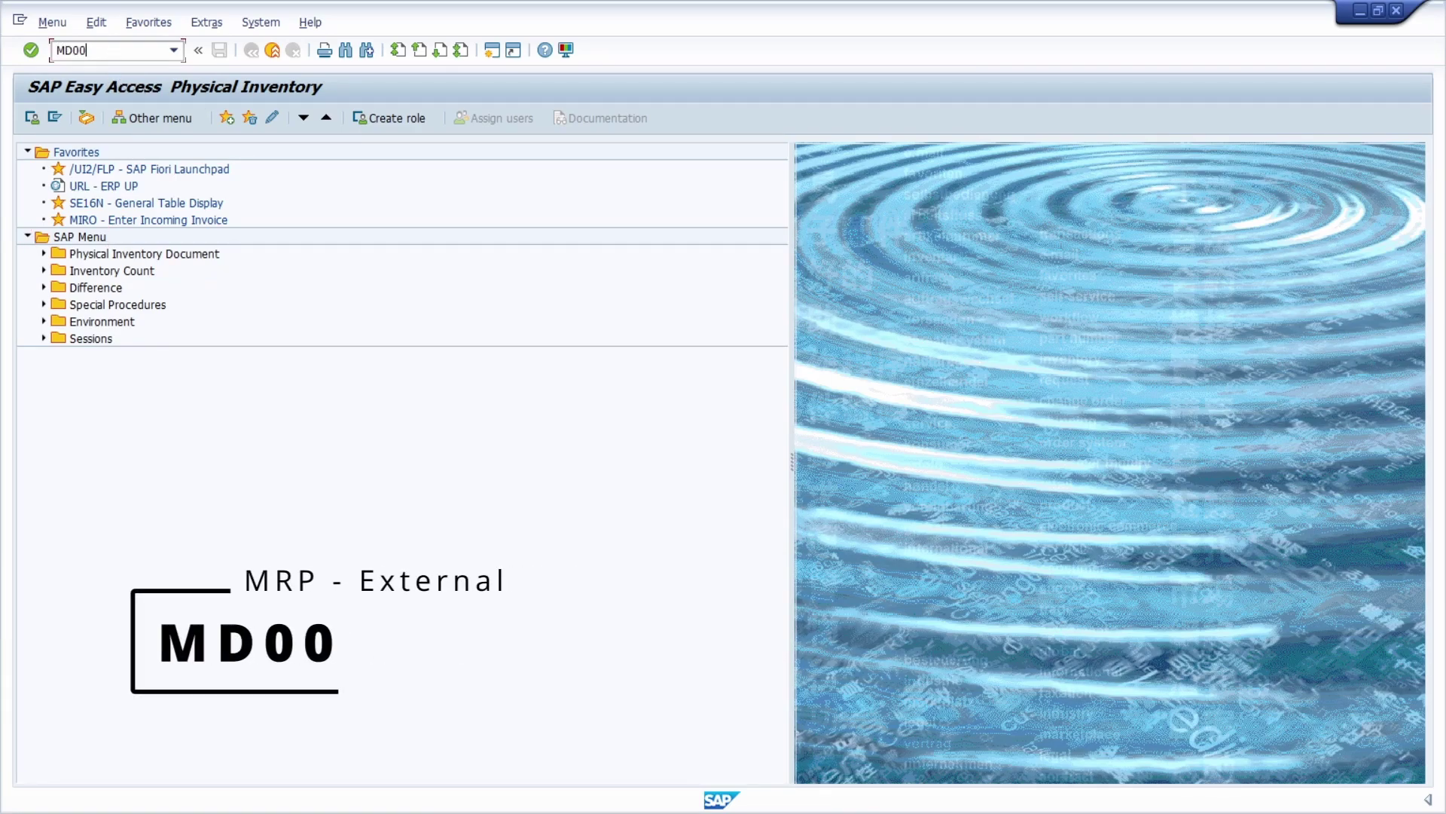
key("Return")
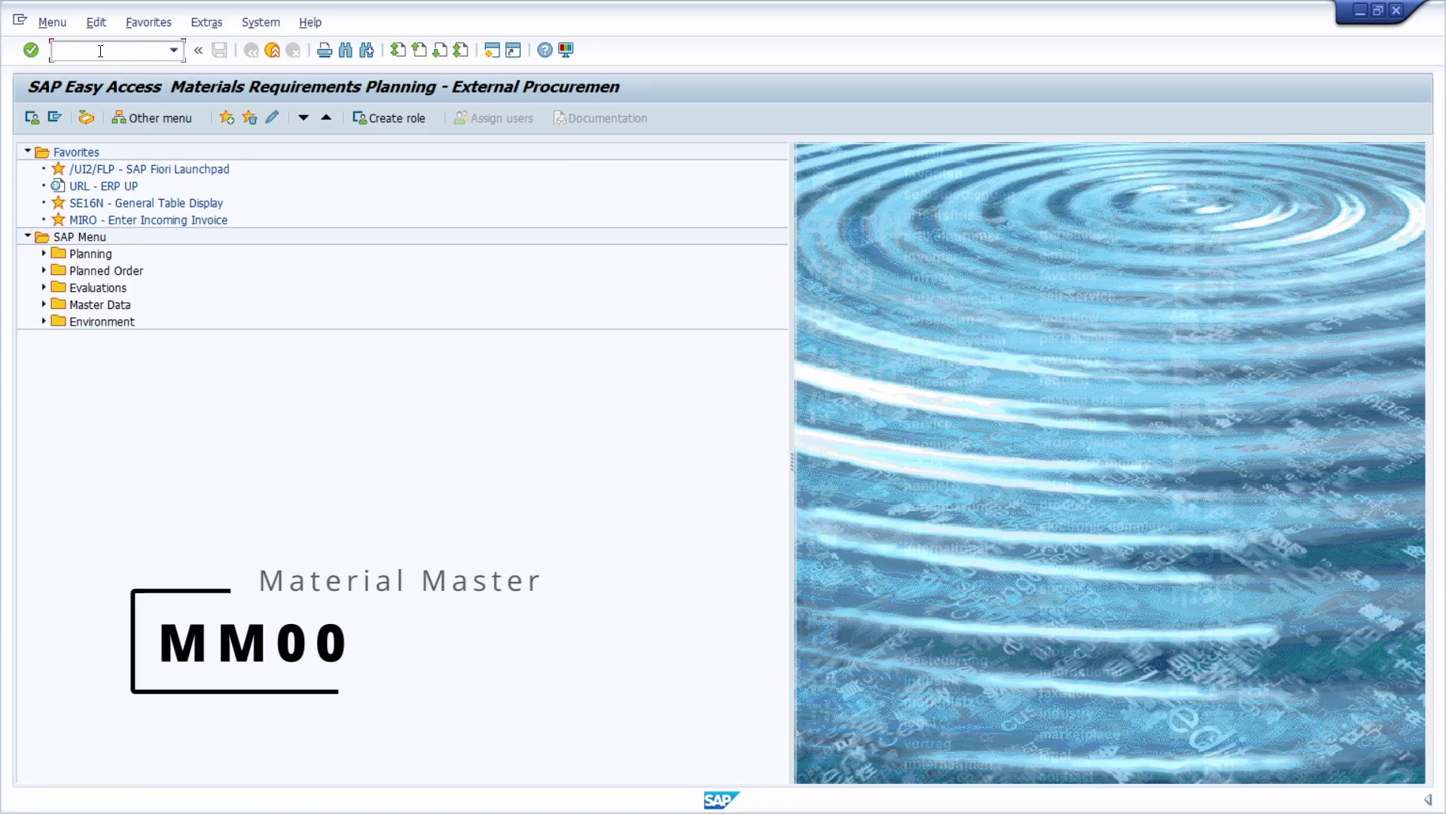
type("MM00")
key("Return")
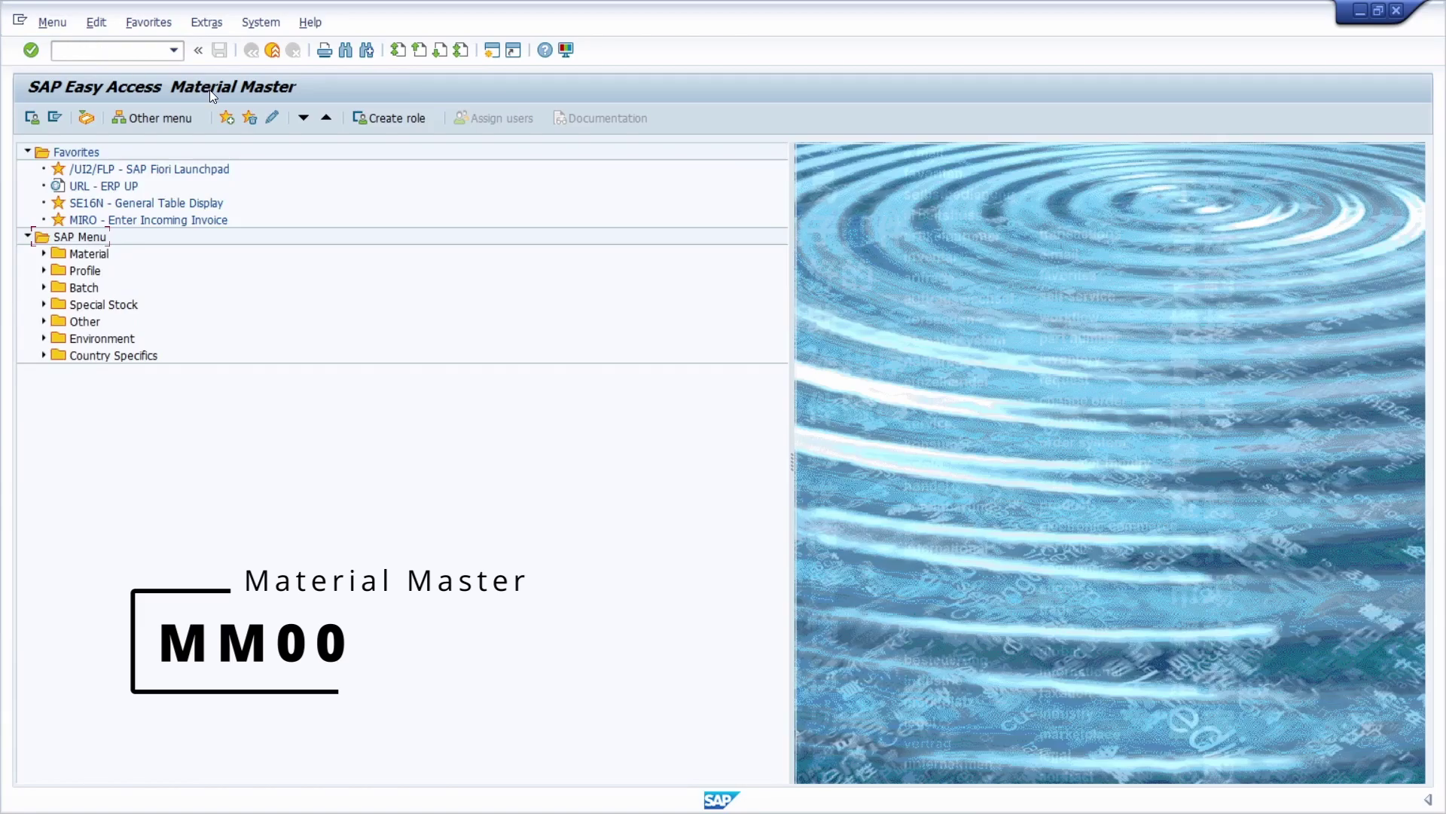
left_click(85, 54)
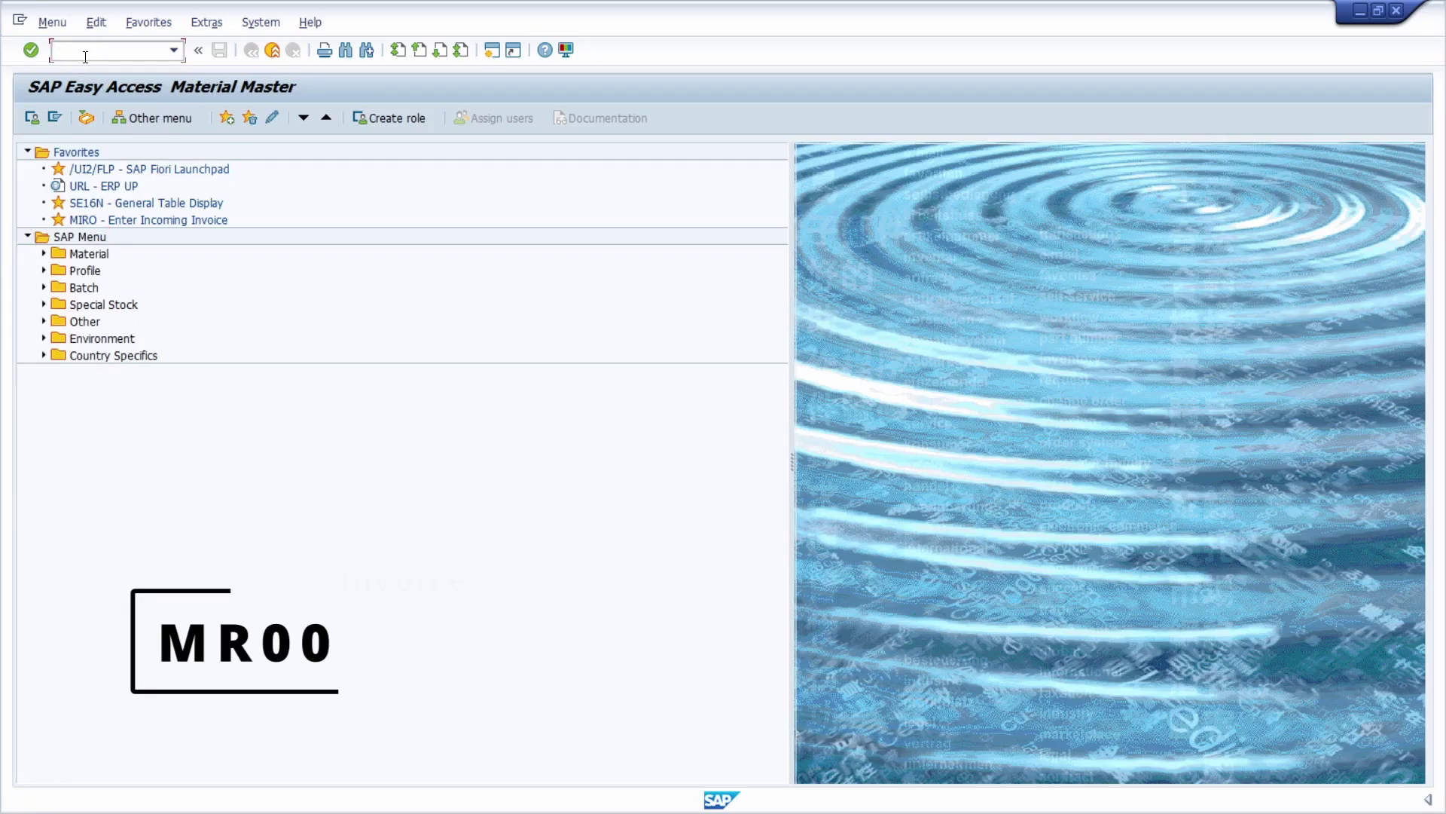
type("MR00")
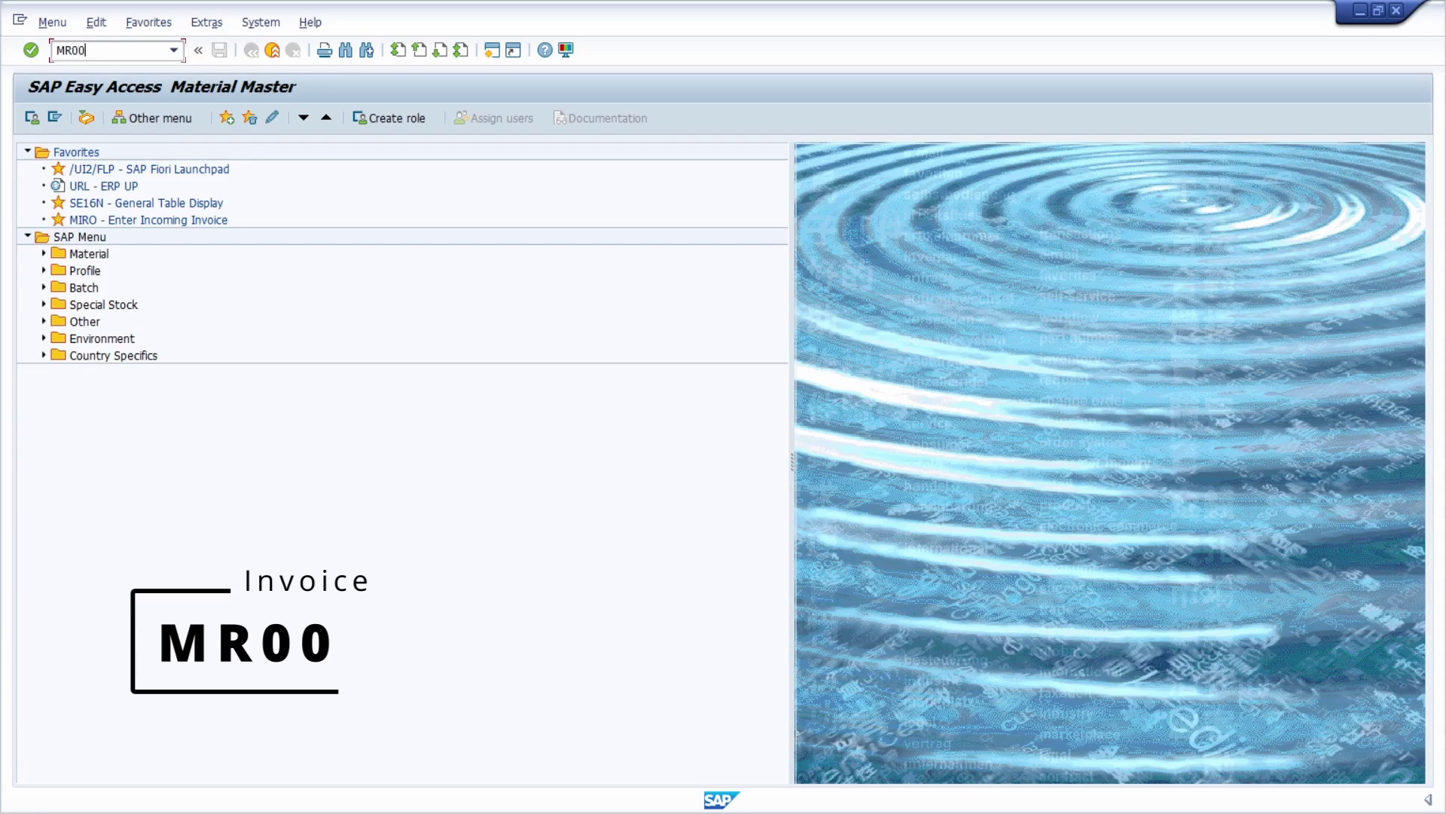
left_click(85, 56)
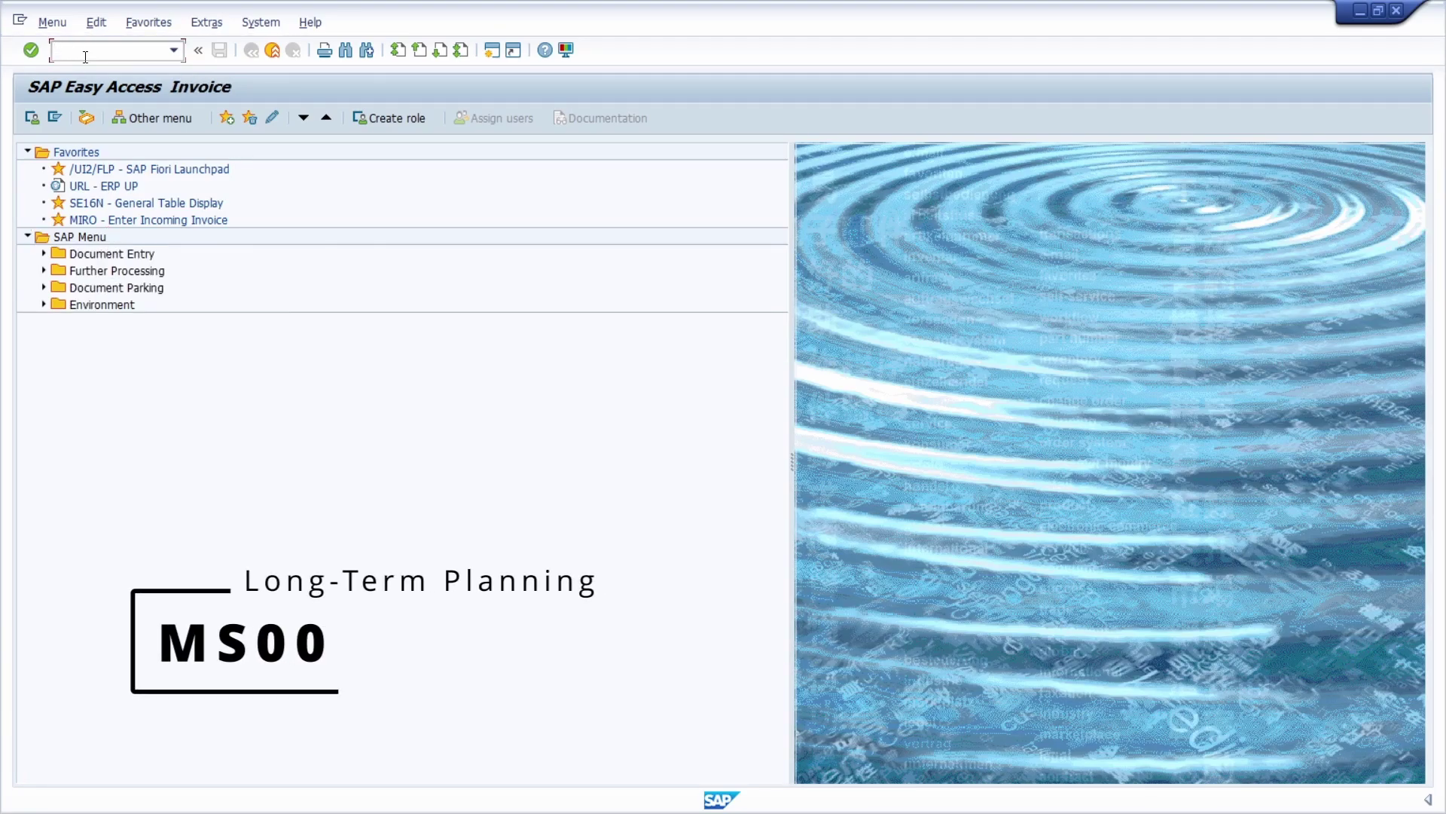
type("MS00")
key("Return")
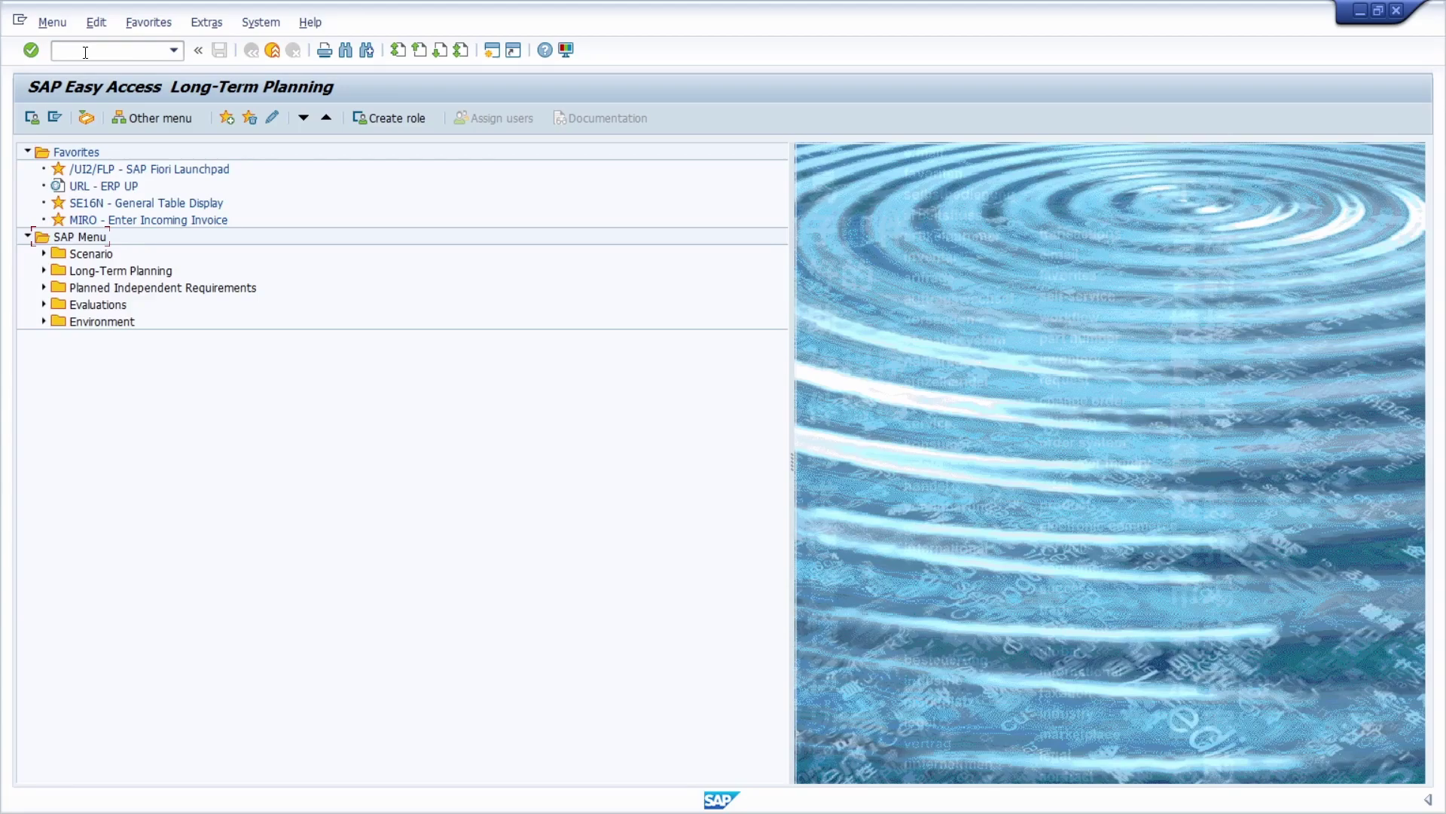
Expand Scenario to show MS31, MS32 and MS33, then open and cancel the Find dialog.
left_click(43, 254)
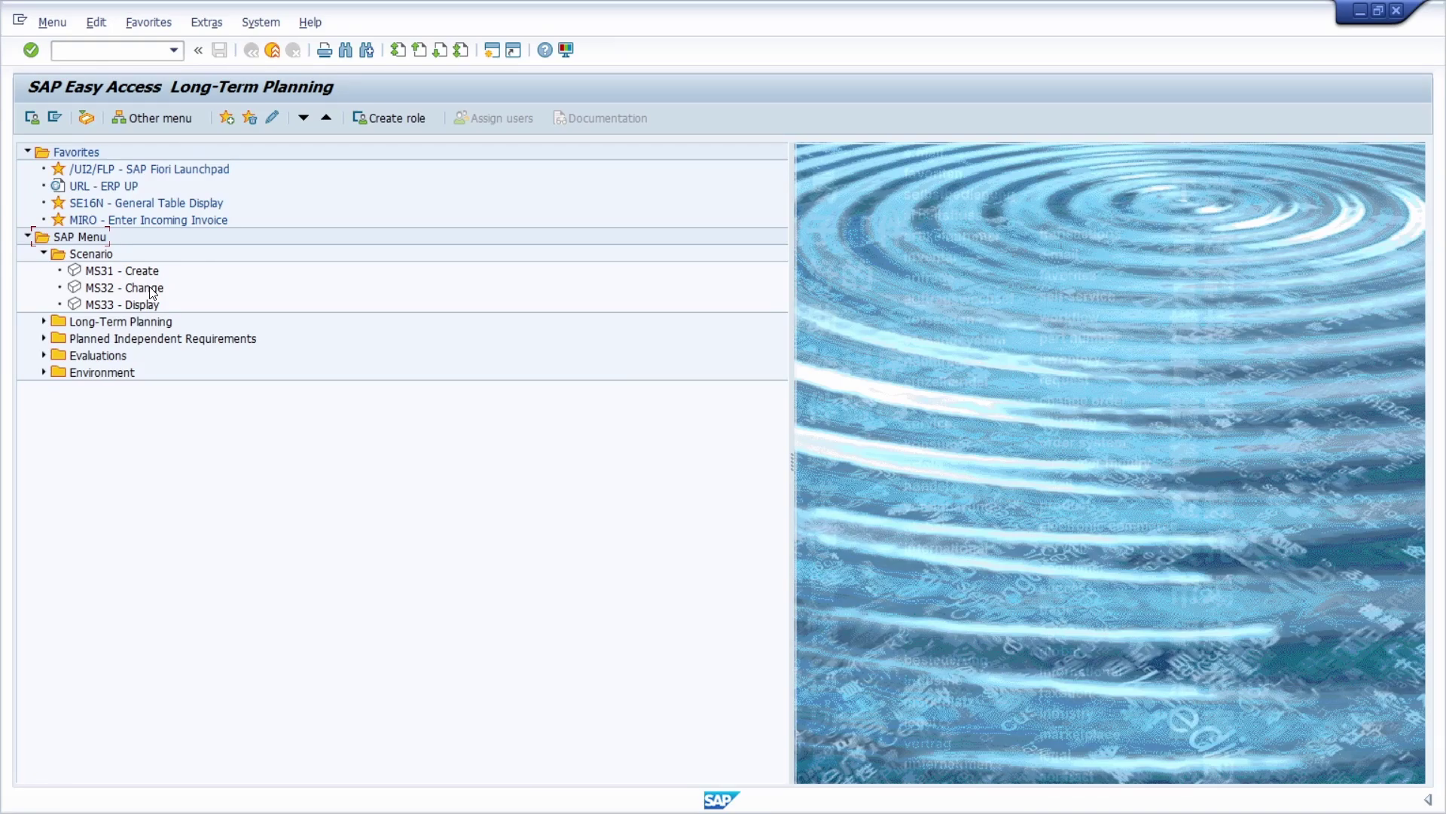
left_click(88, 256)
key("ctrl+f")
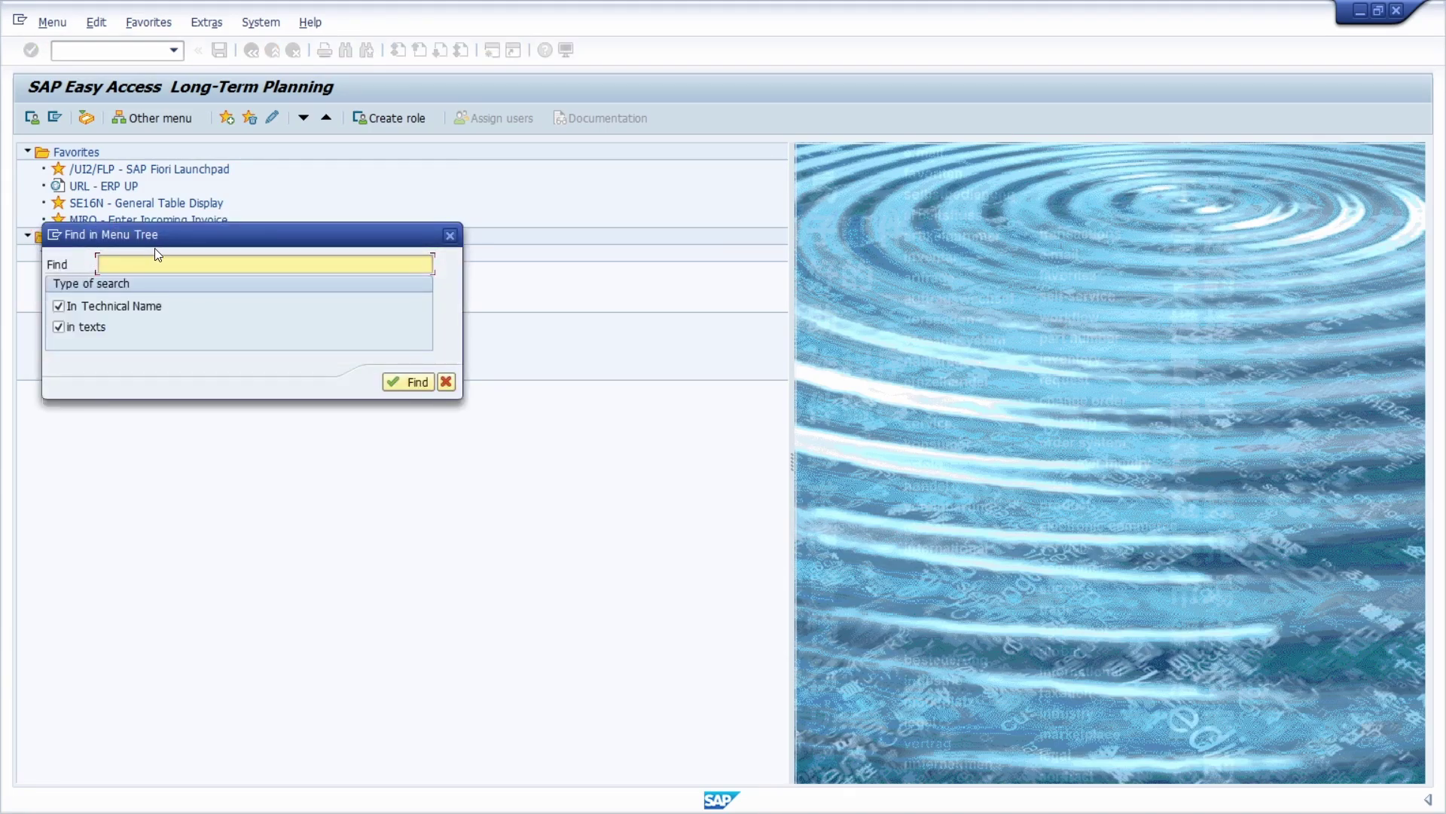
left_click_drag(190, 244, 335, 238)
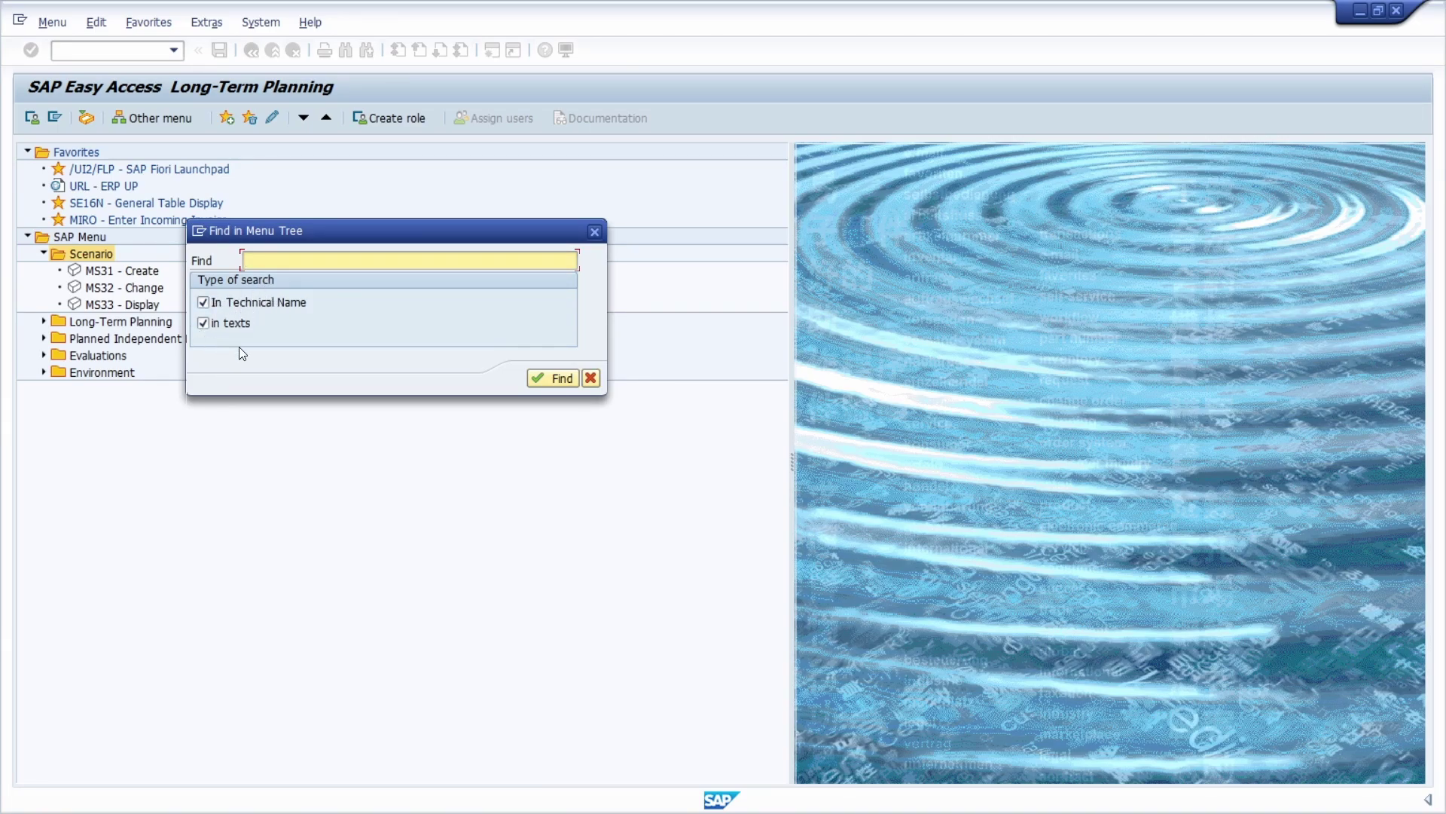
left_click(594, 231)
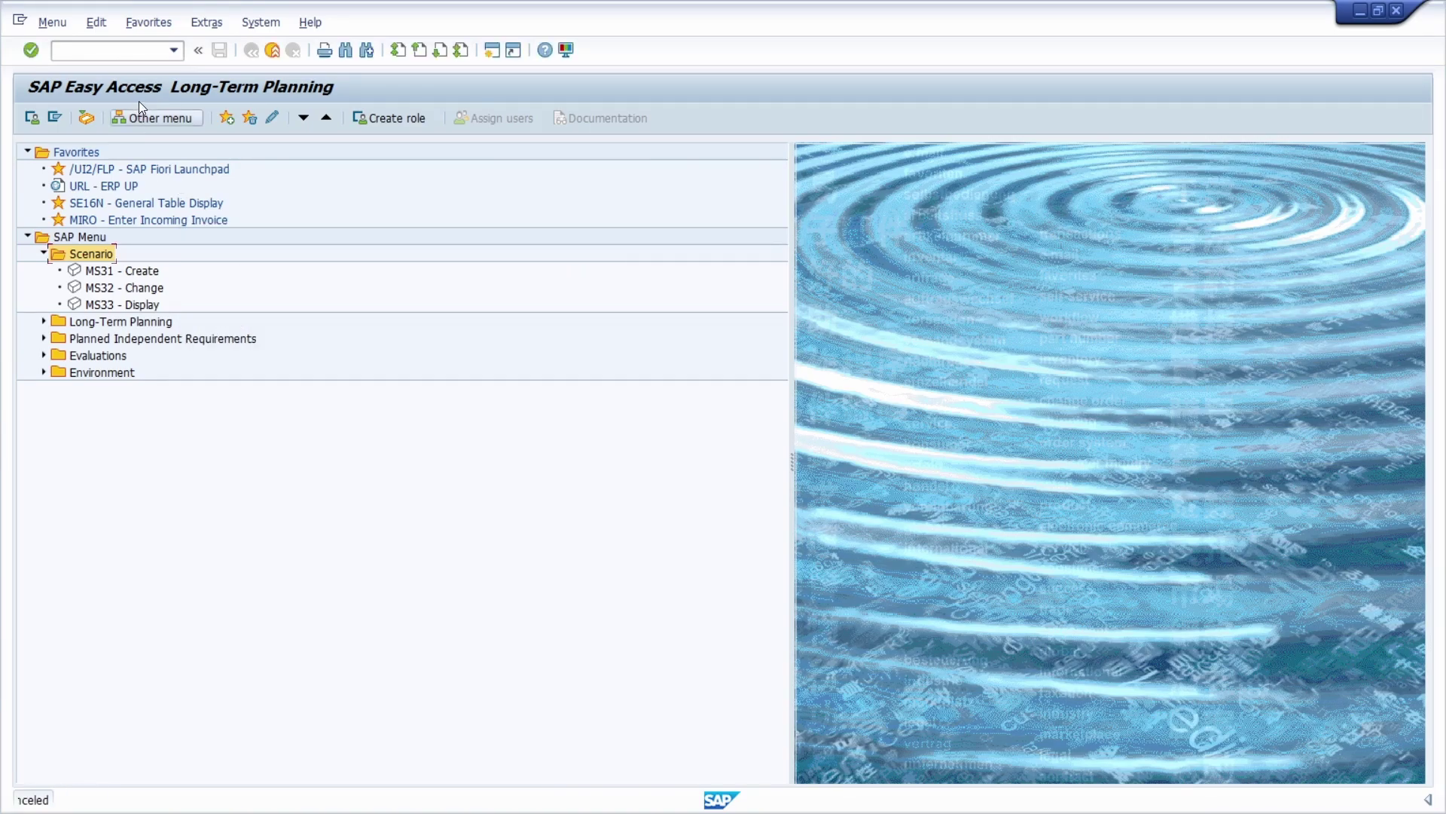
left_click(105, 58)
Display the structure of area menu MS00 (Long-Term Planning) in transaction SE43N.
type("/nse4")
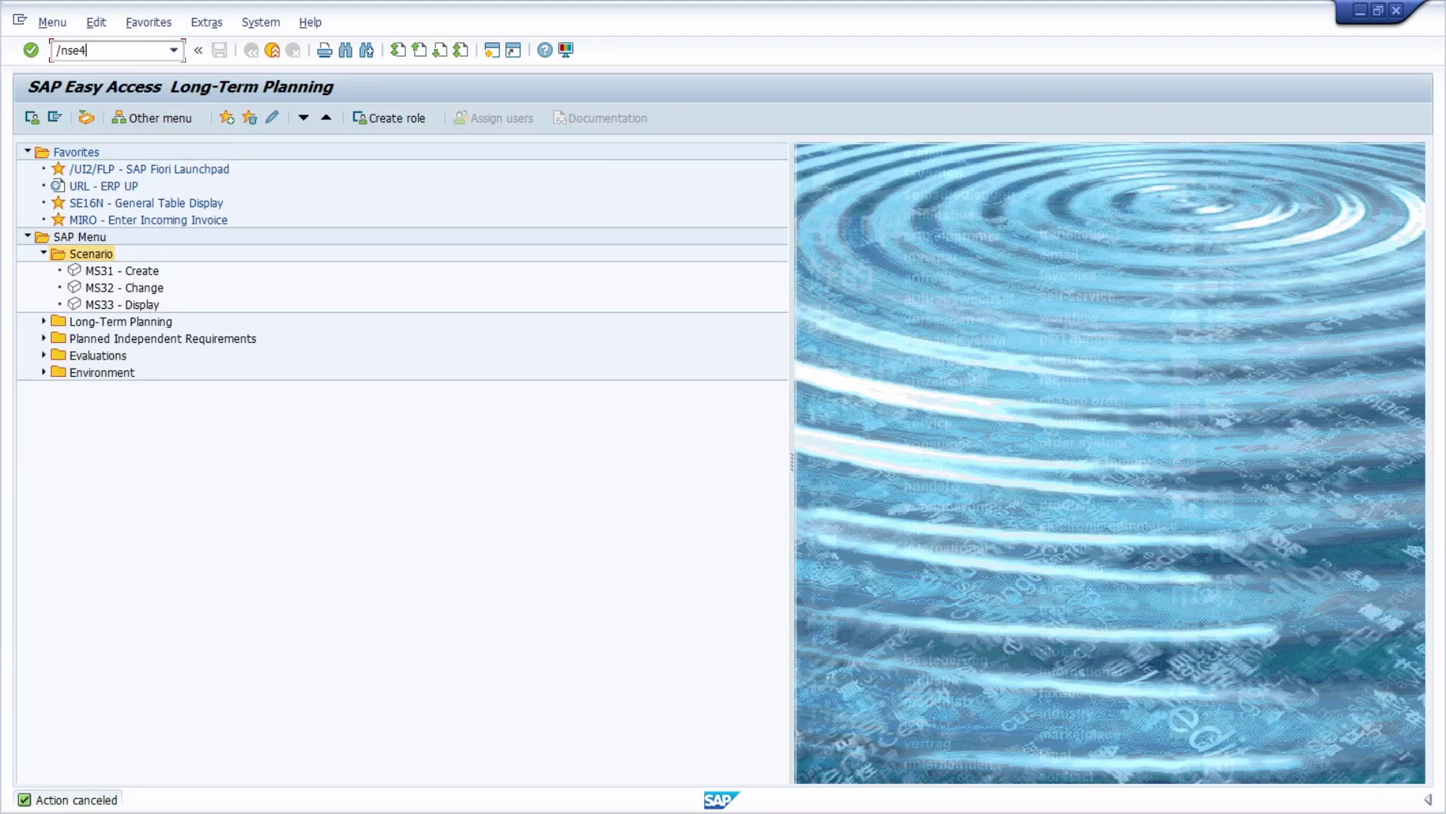
type("3n")
key("Return")
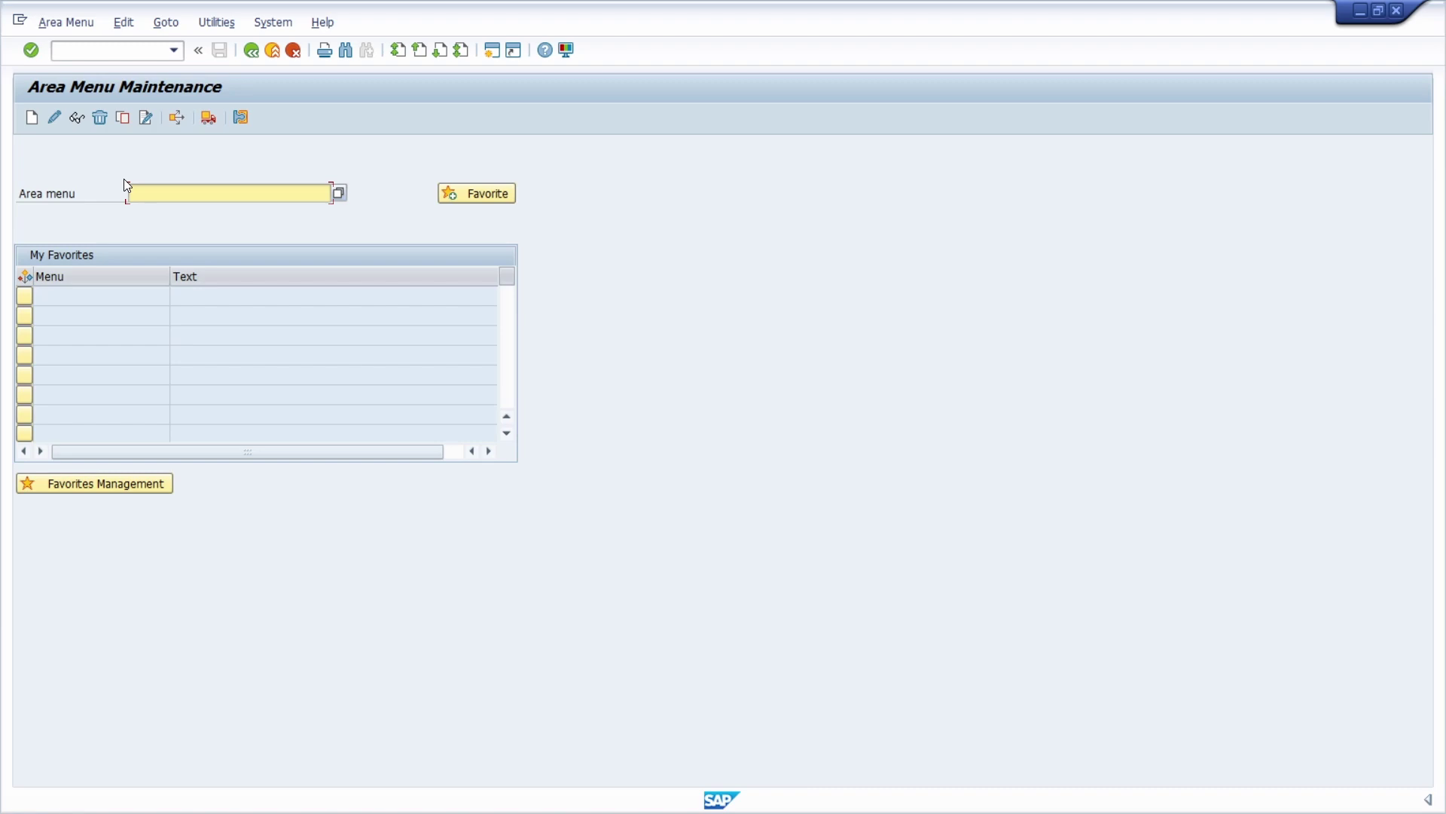
key("Return")
left_click(74, 118)
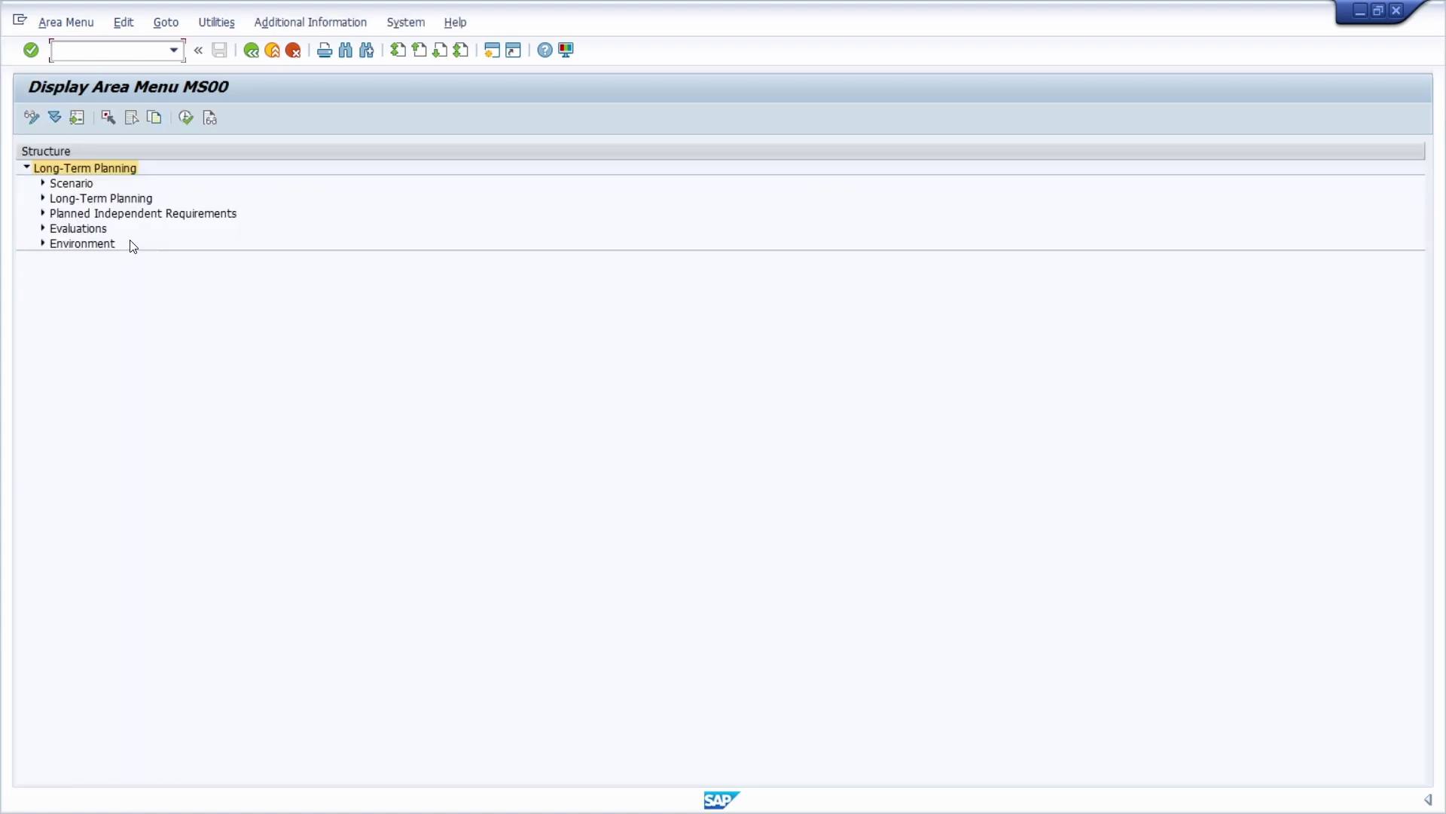
key("ctrl+f")
left_click_drag(229, 236, 362, 184)
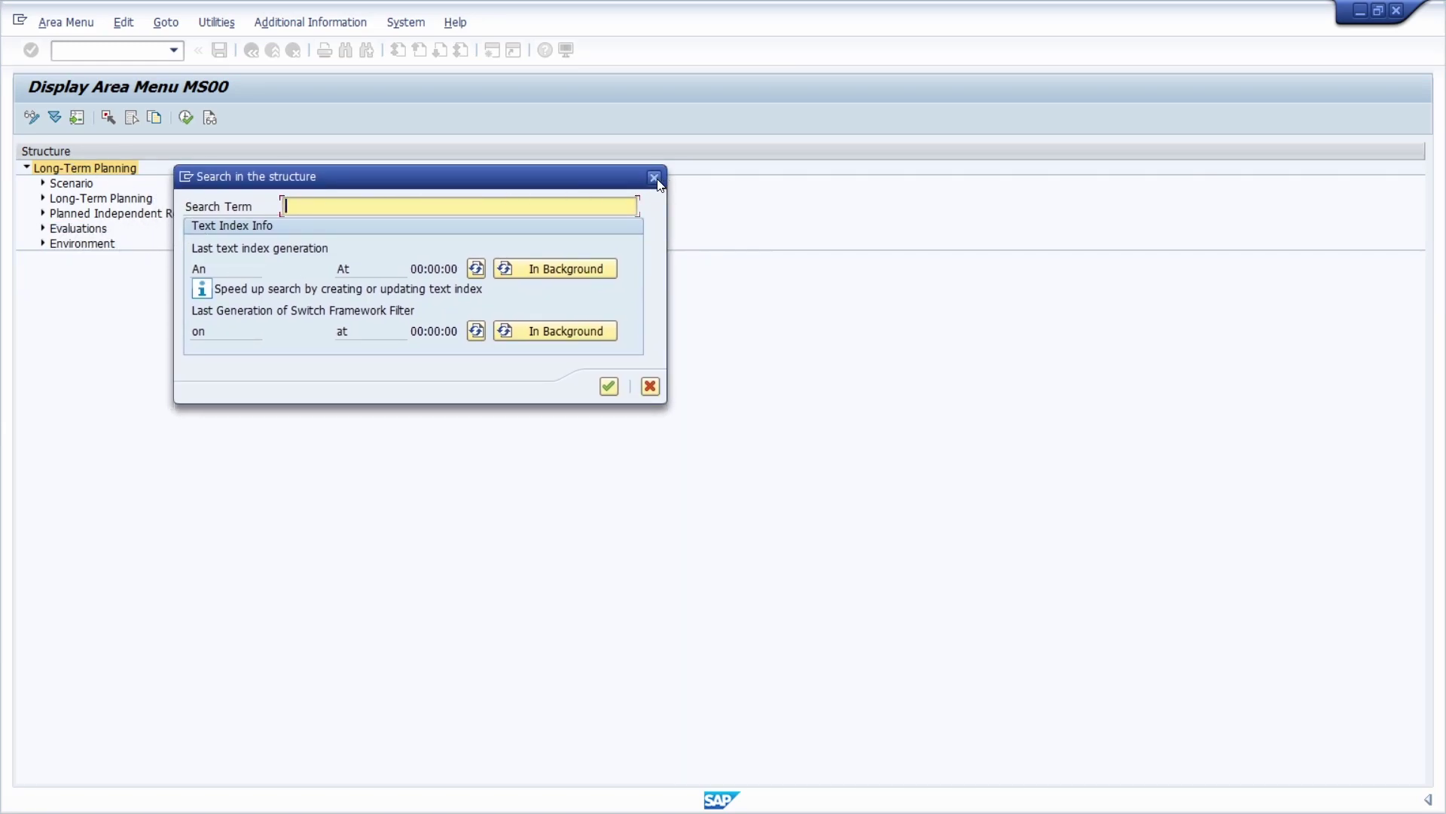
key("Escape")
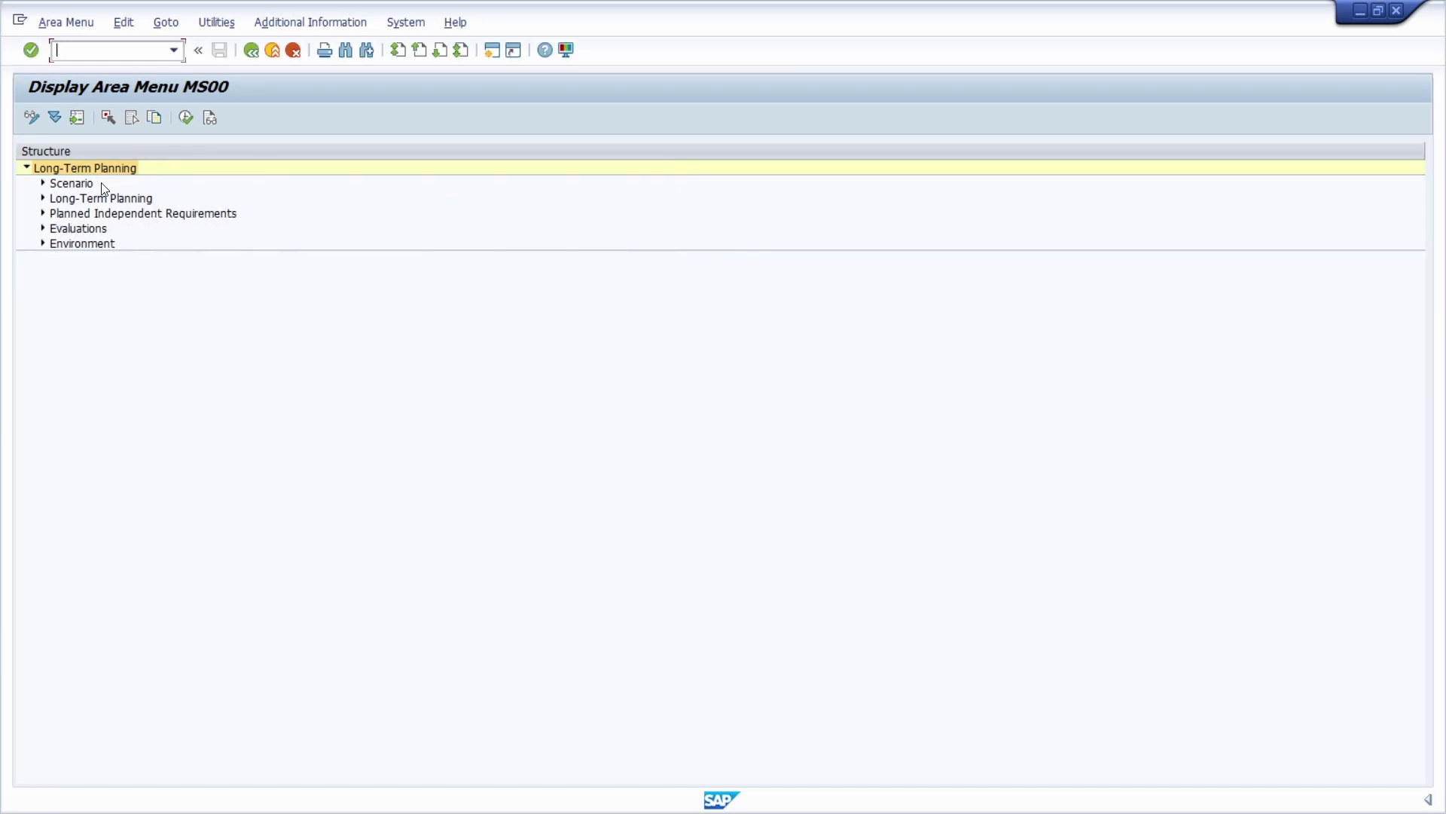
left_click(304, 24)
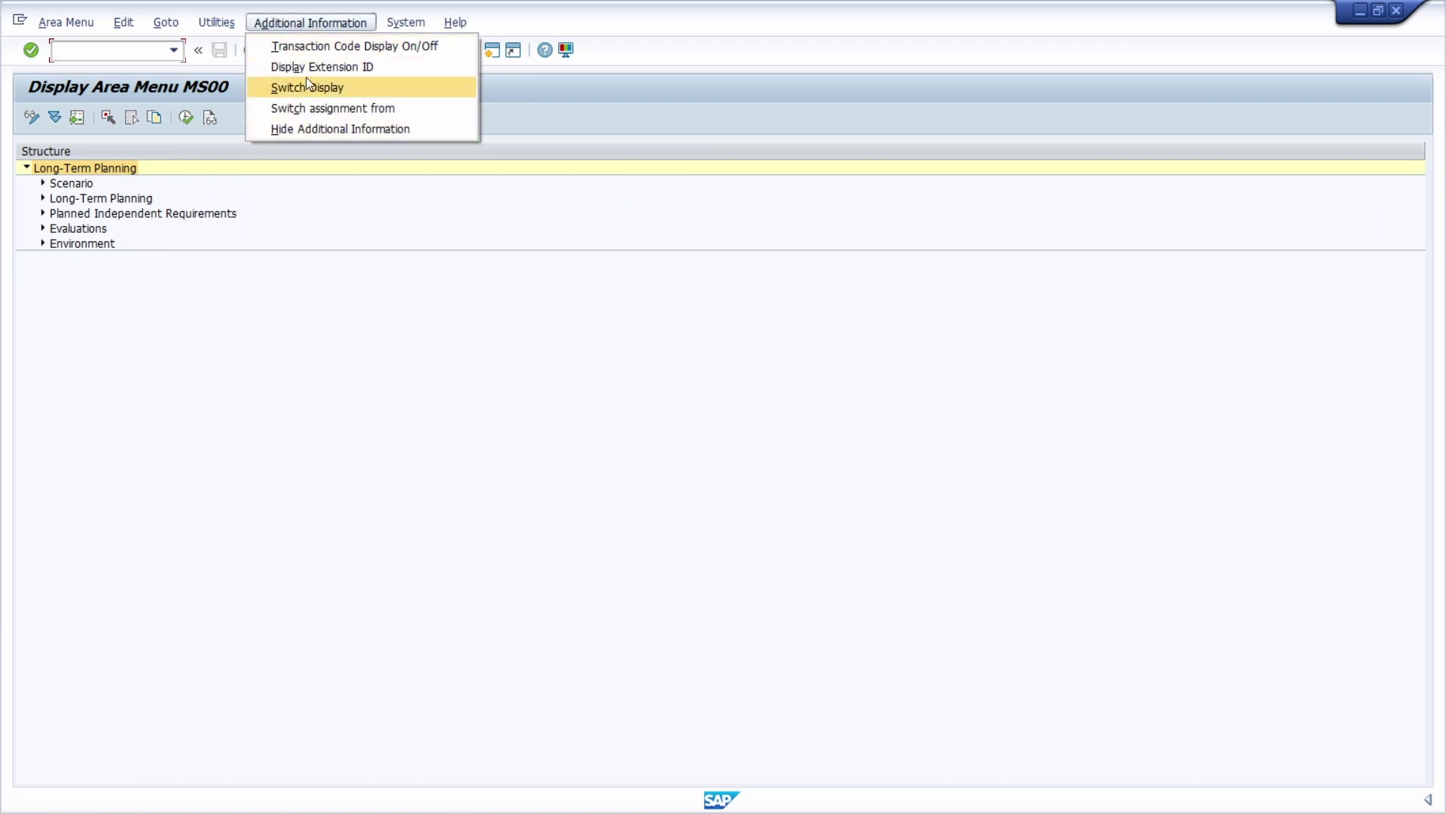
left_click(179, 337)
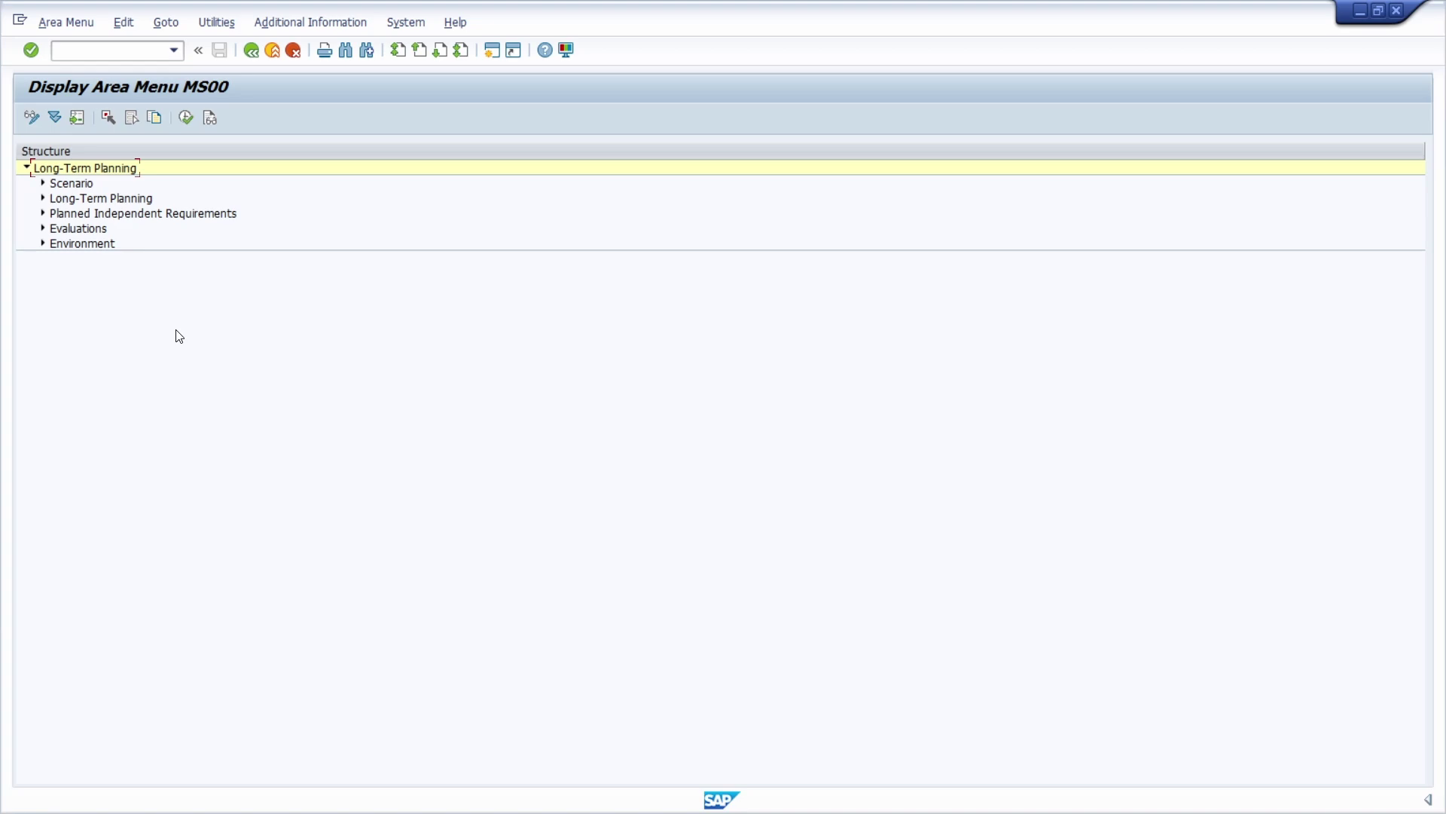